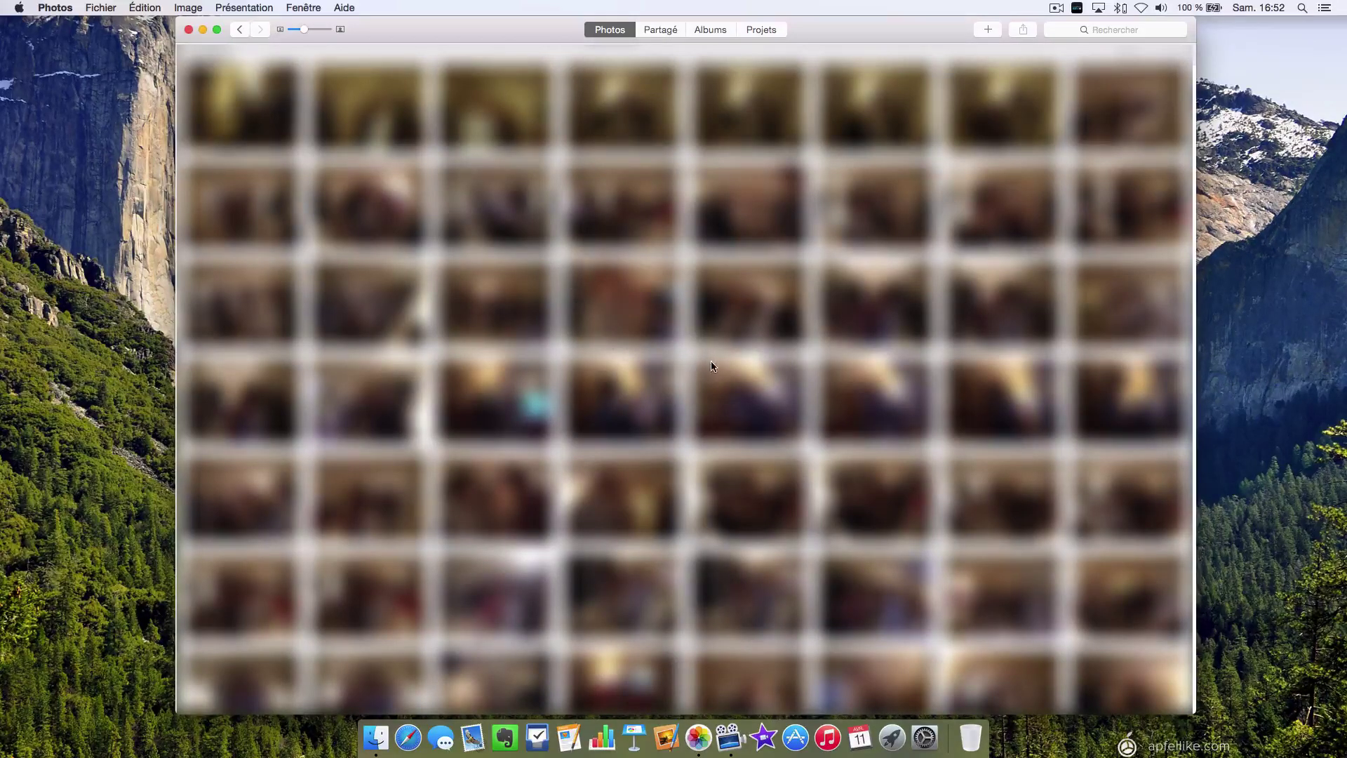
Open a photo from the grid at full size, view the two following photos, and return to the grid
{"action": "double_click", "coordinate": [746, 306]}
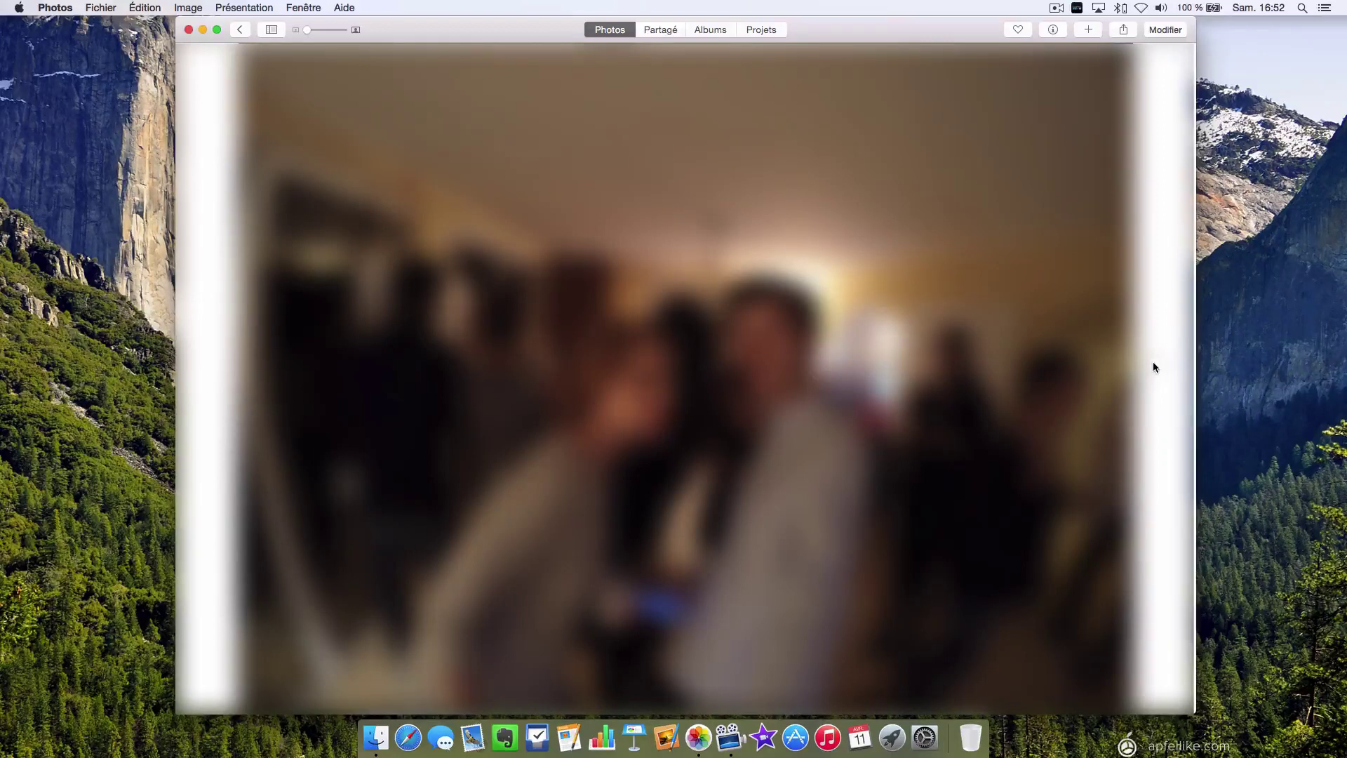
{"action": "key", "text": "Right"}
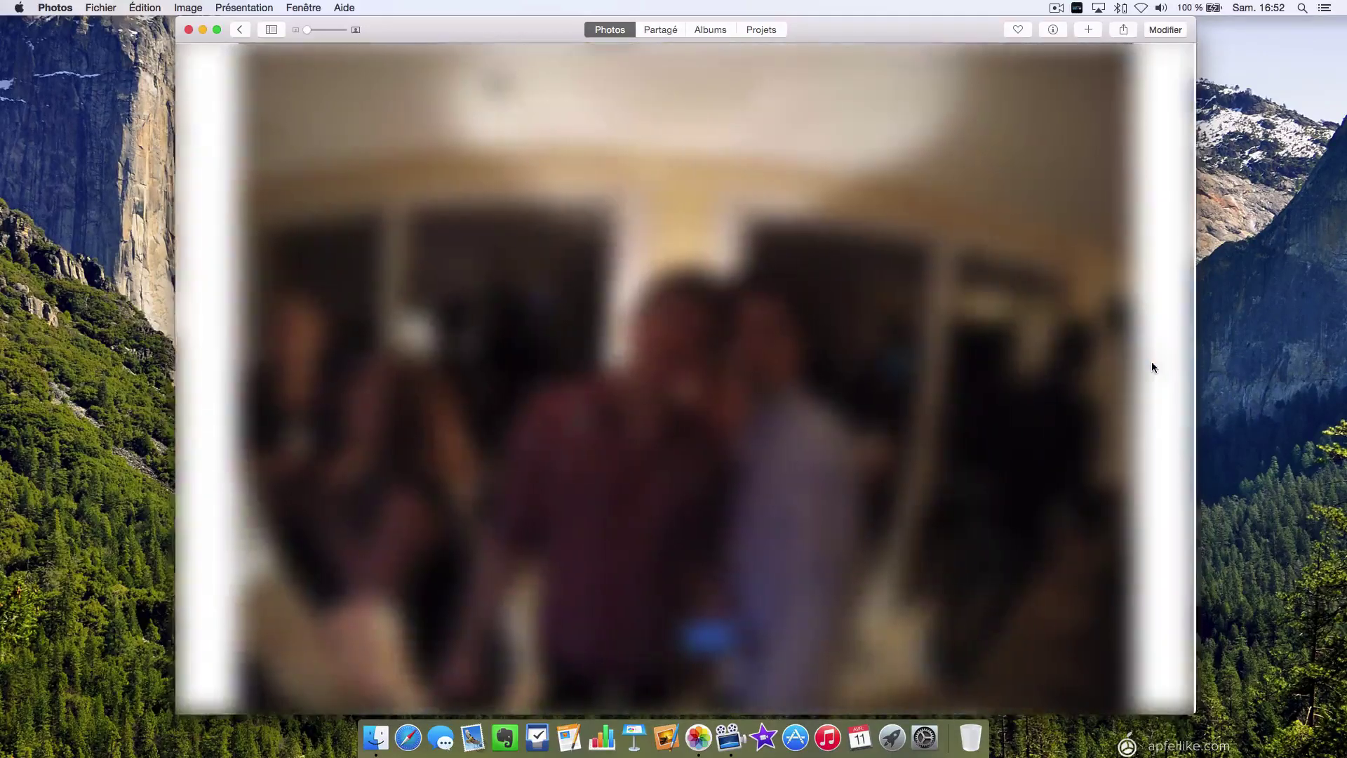
{"action": "key", "text": "Right"}
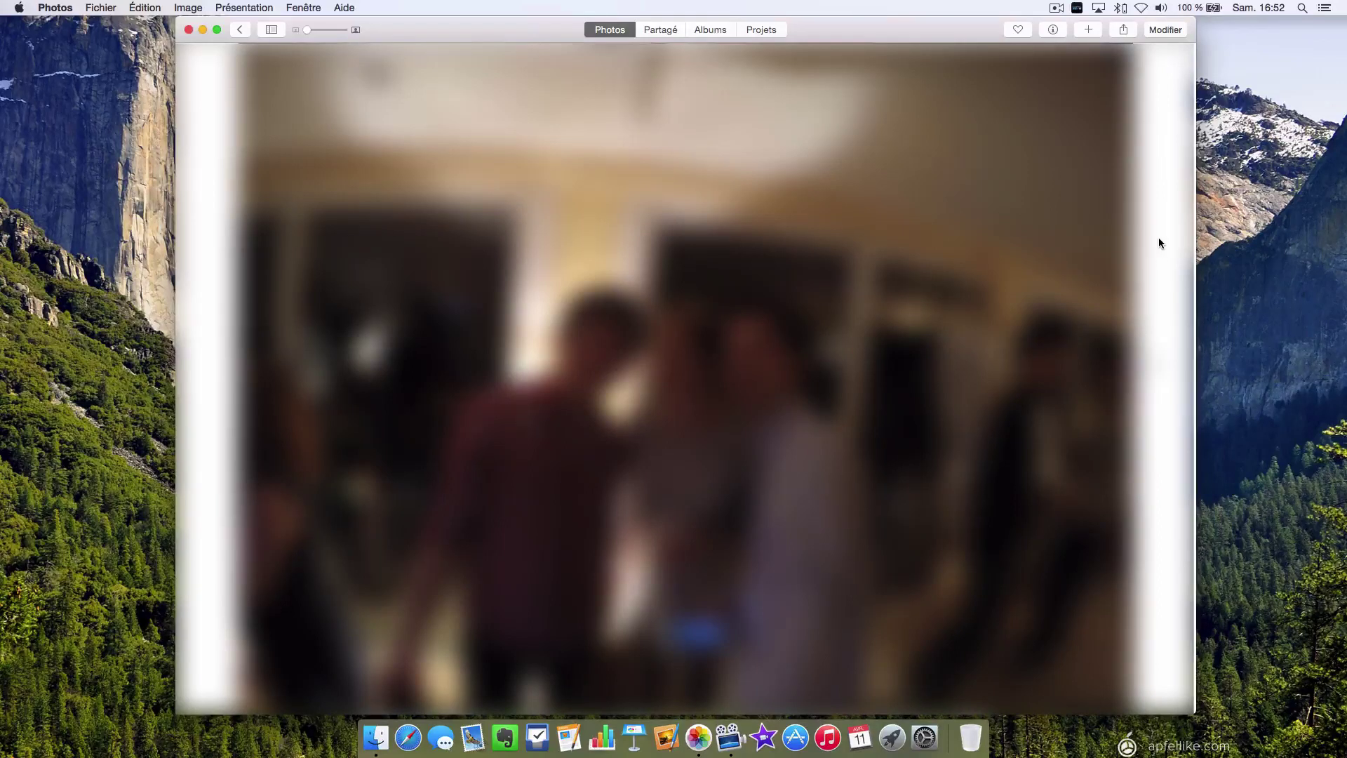
{"action": "left_click", "coordinate": [241, 31]}
{"action": "scroll", "coordinate": [311, 154], "scroll_direction": "down", "scroll_amount": 2}
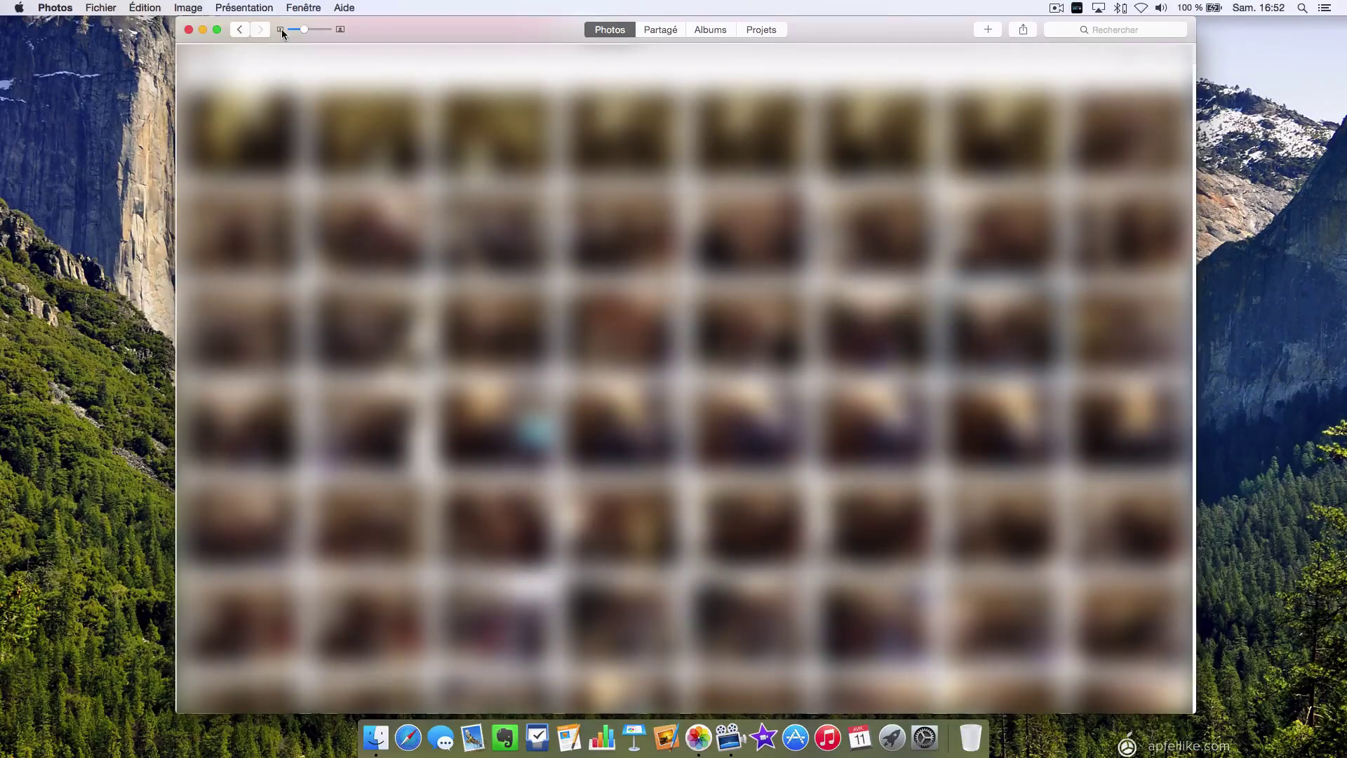
Back out from the photo grid to the collections and years overviews, and drill back down to the same grid
{"action": "left_click", "coordinate": [239, 32]}
{"action": "left_click", "coordinate": [239, 32]}
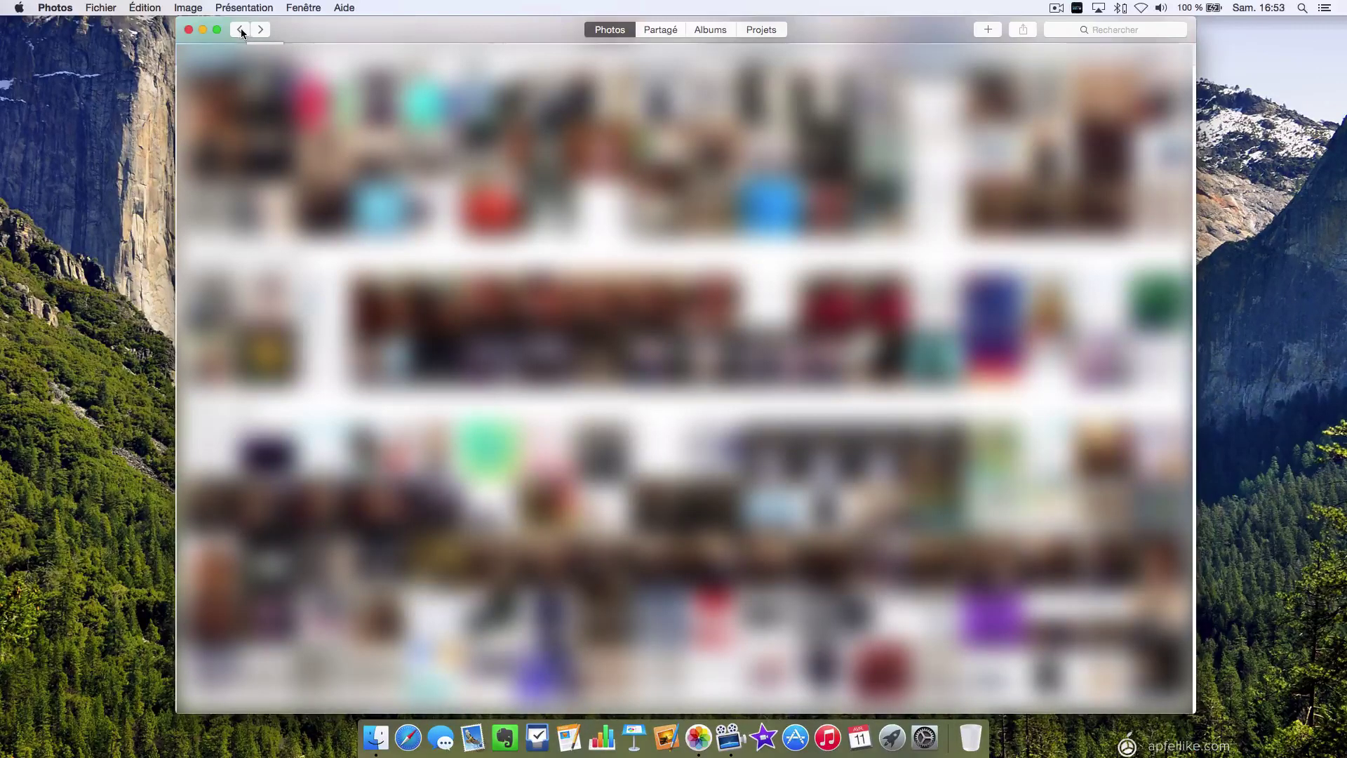
{"action": "left_click", "coordinate": [241, 31]}
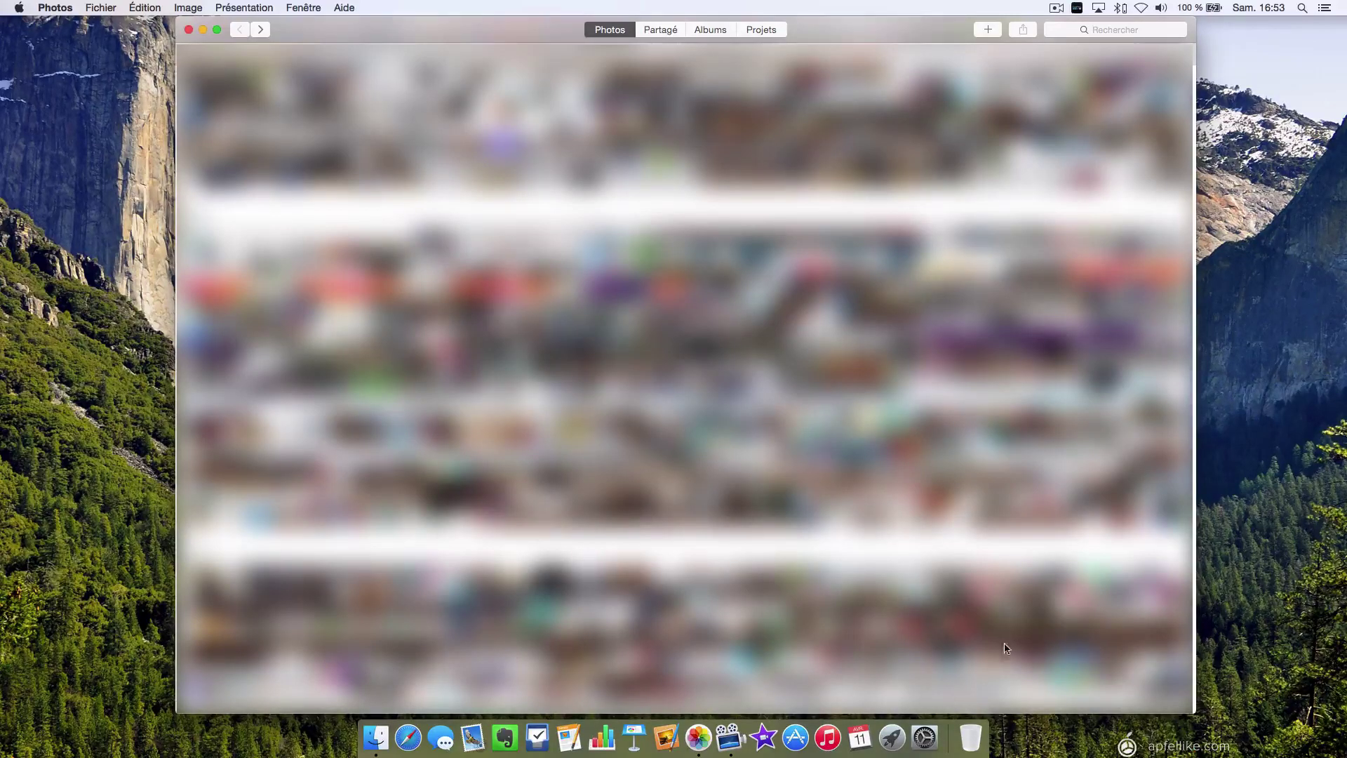
{"action": "left_click", "coordinate": [1022, 641]}
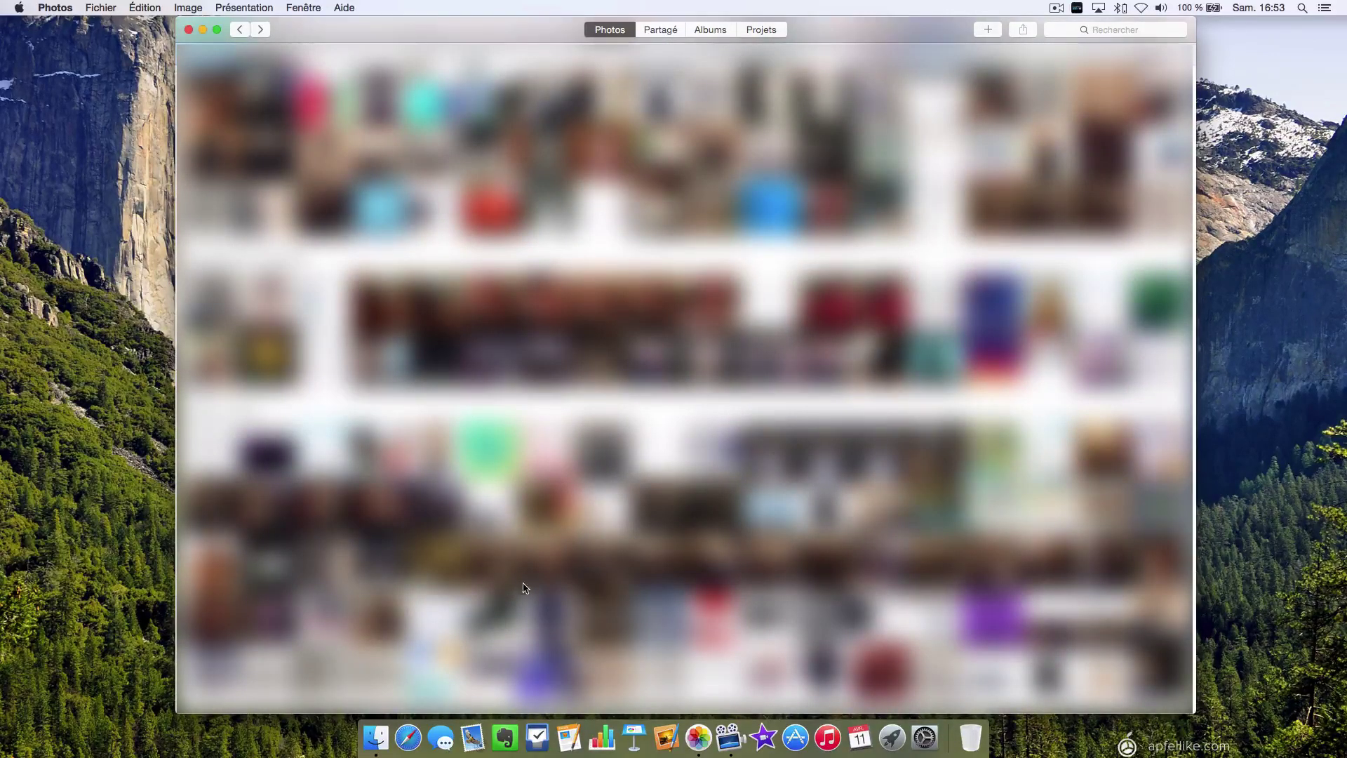
{"action": "left_click", "coordinate": [907, 562]}
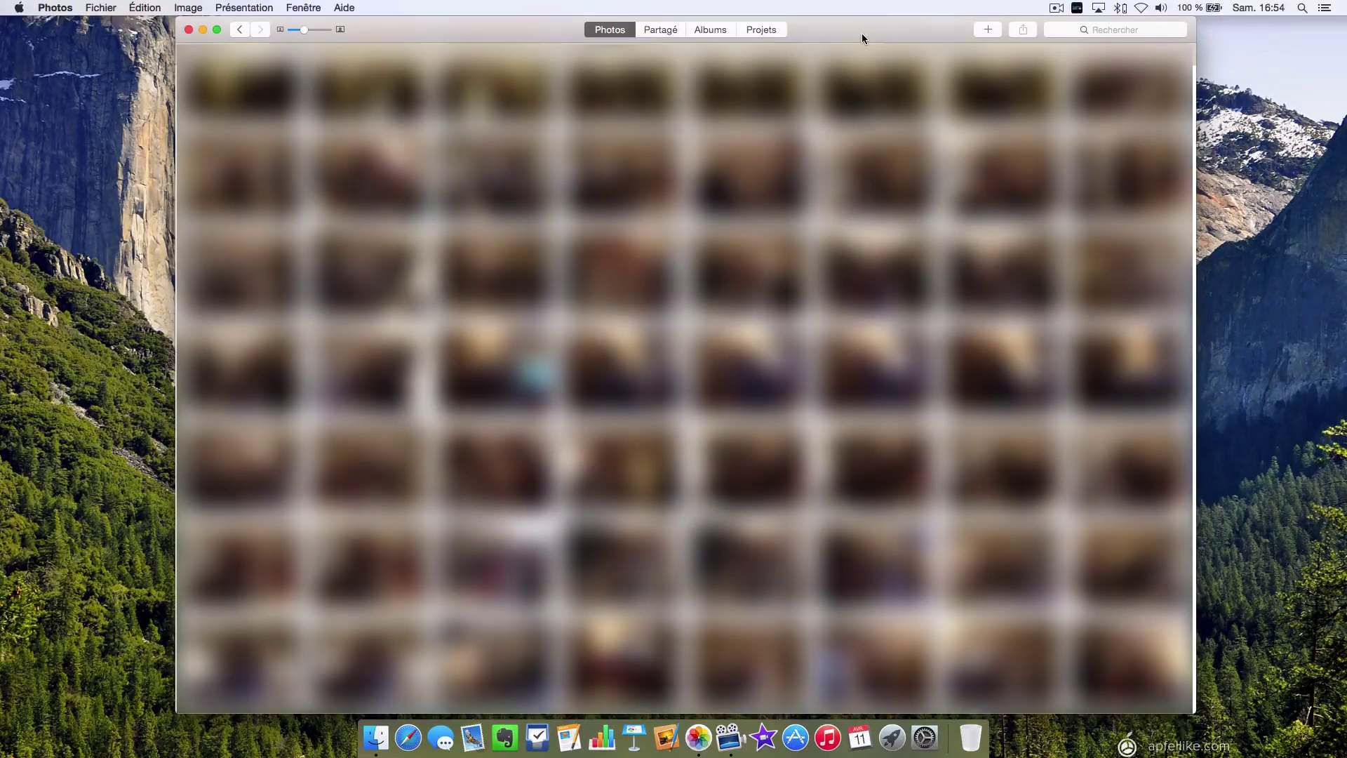
Show the albums overview and view the kinds of items that can be created there
{"action": "left_click", "coordinate": [720, 31]}
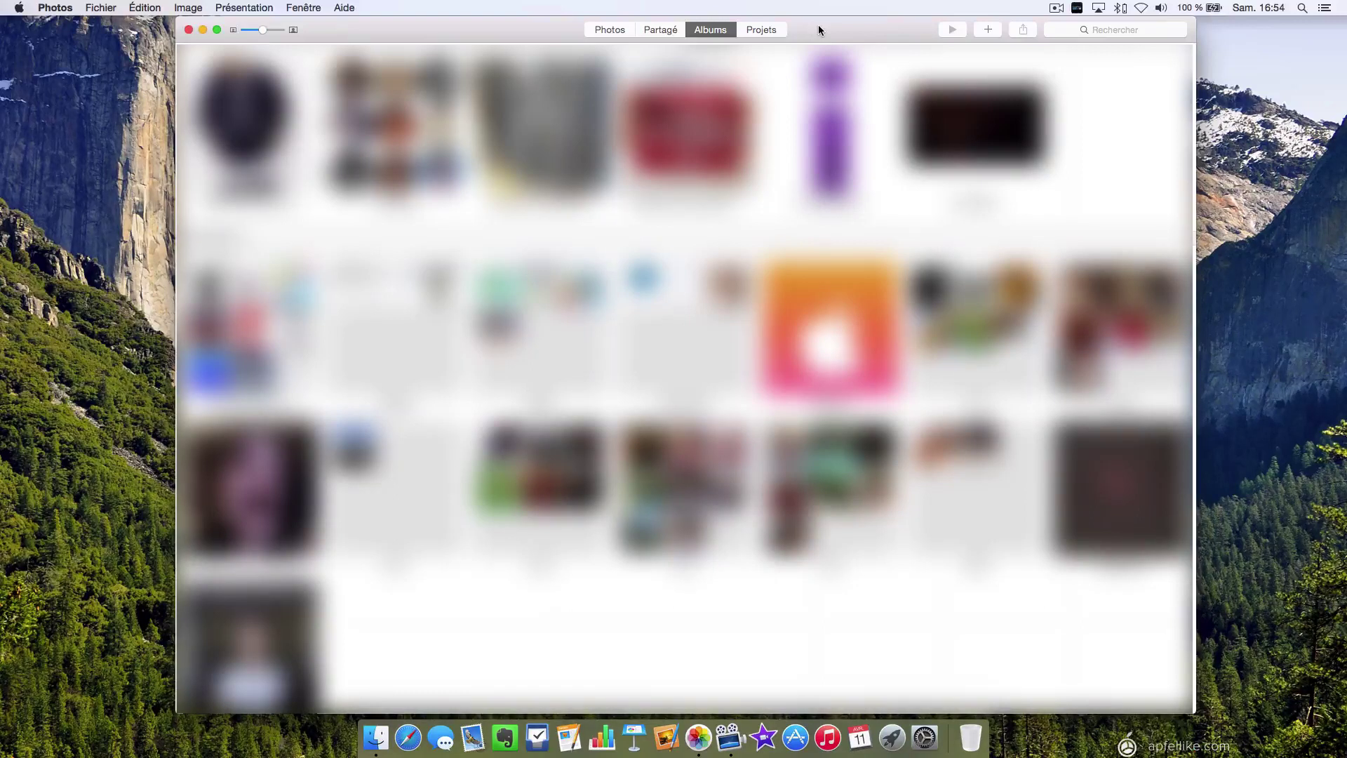
{"action": "left_click", "coordinate": [988, 31]}
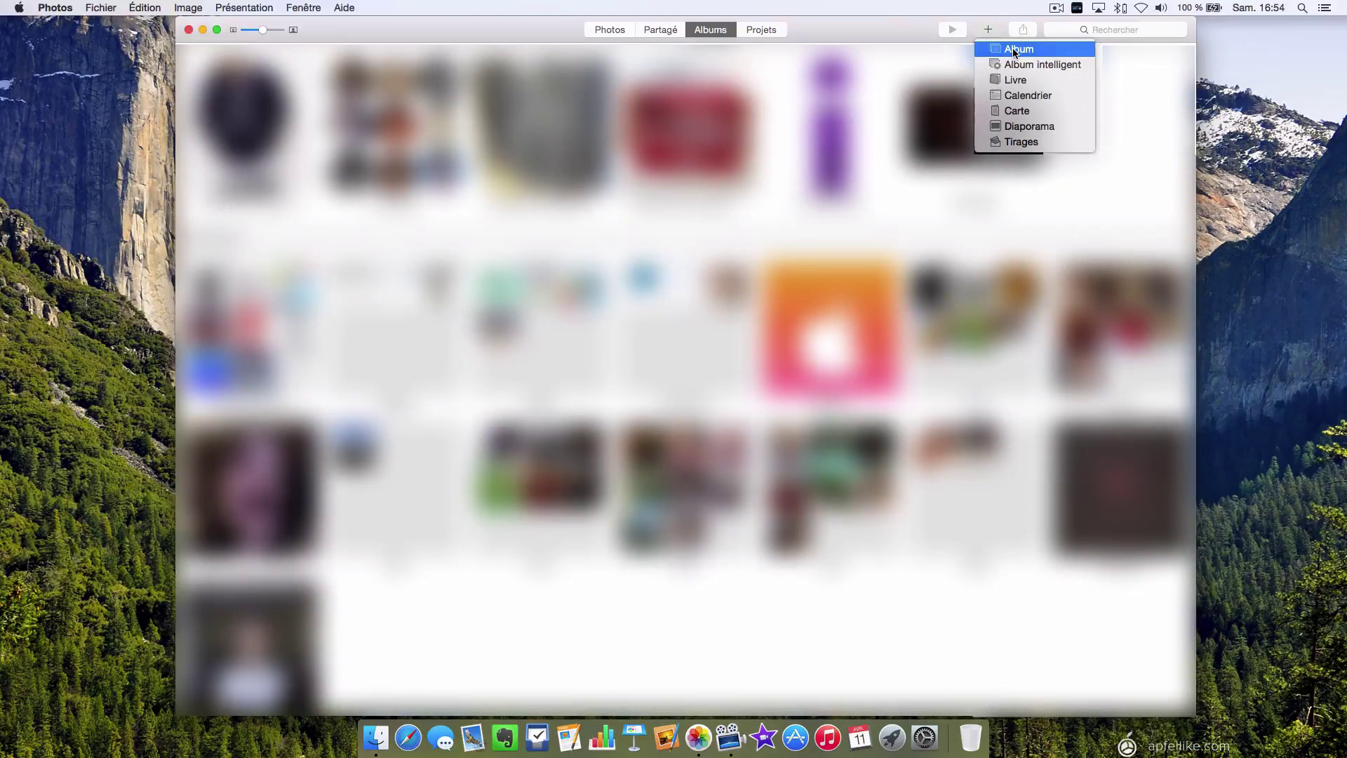
{"action": "left_click", "coordinate": [840, 31]}
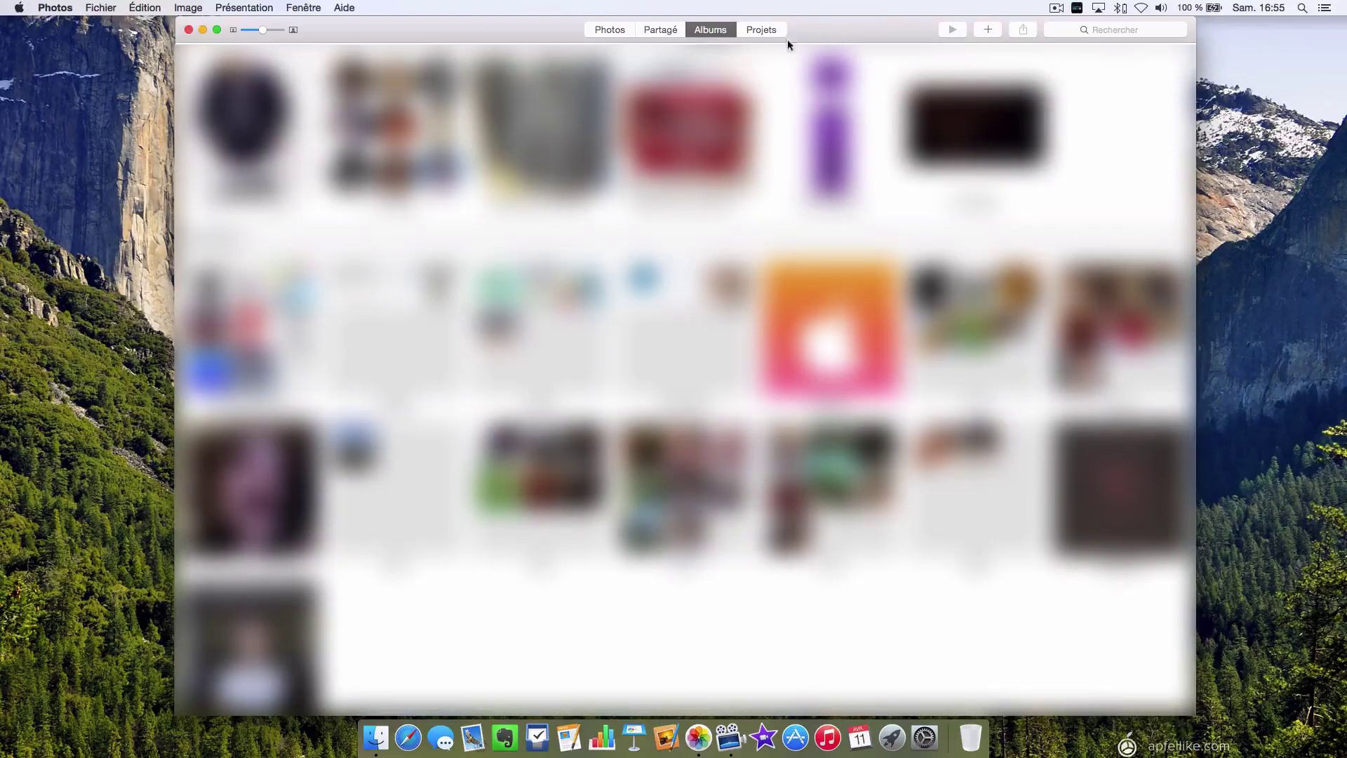
Select 15 photos in the photo grid, in three rows of five, and view which kinds of items they can be added to
{"action": "left_click", "coordinate": [608, 32]}
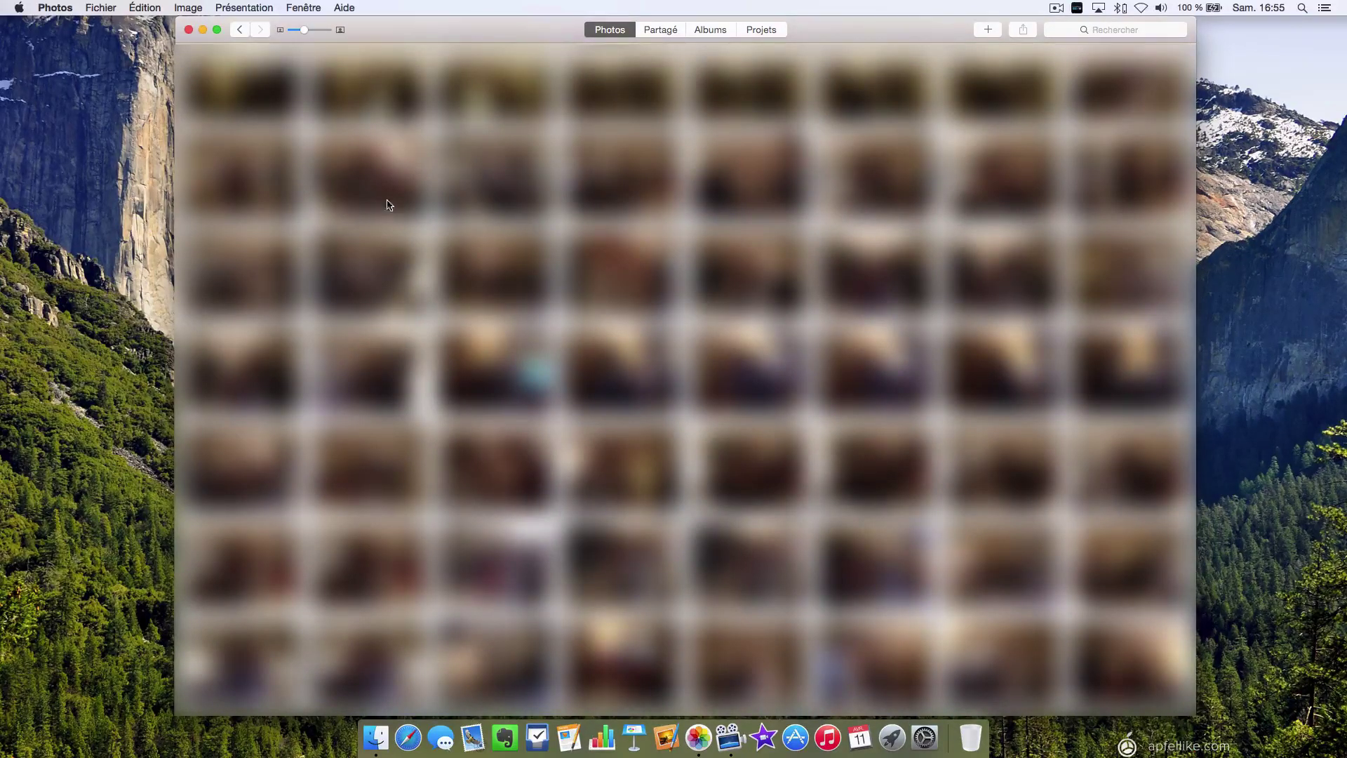
{"action": "left_click_drag", "start_coordinate": [181, 126], "coordinate": [745, 379]}
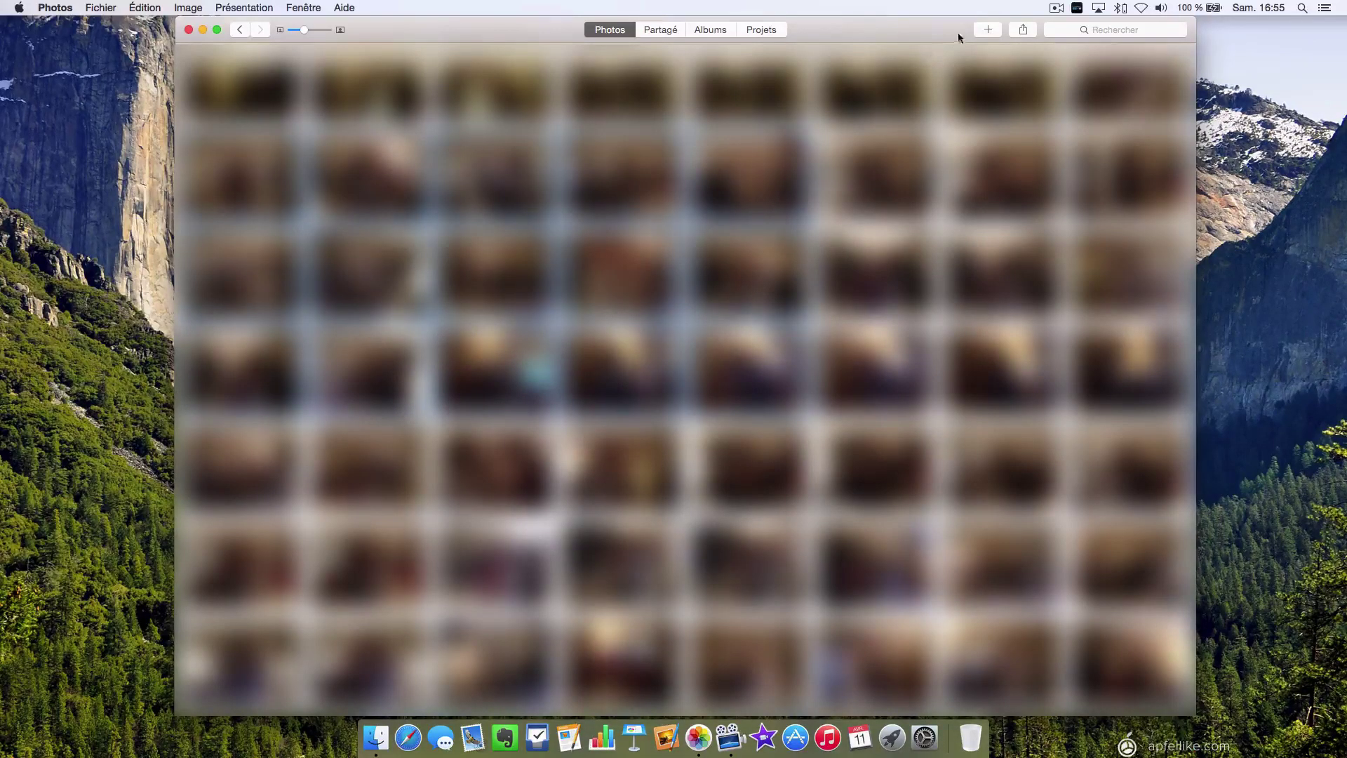
{"action": "left_click", "coordinate": [989, 30]}
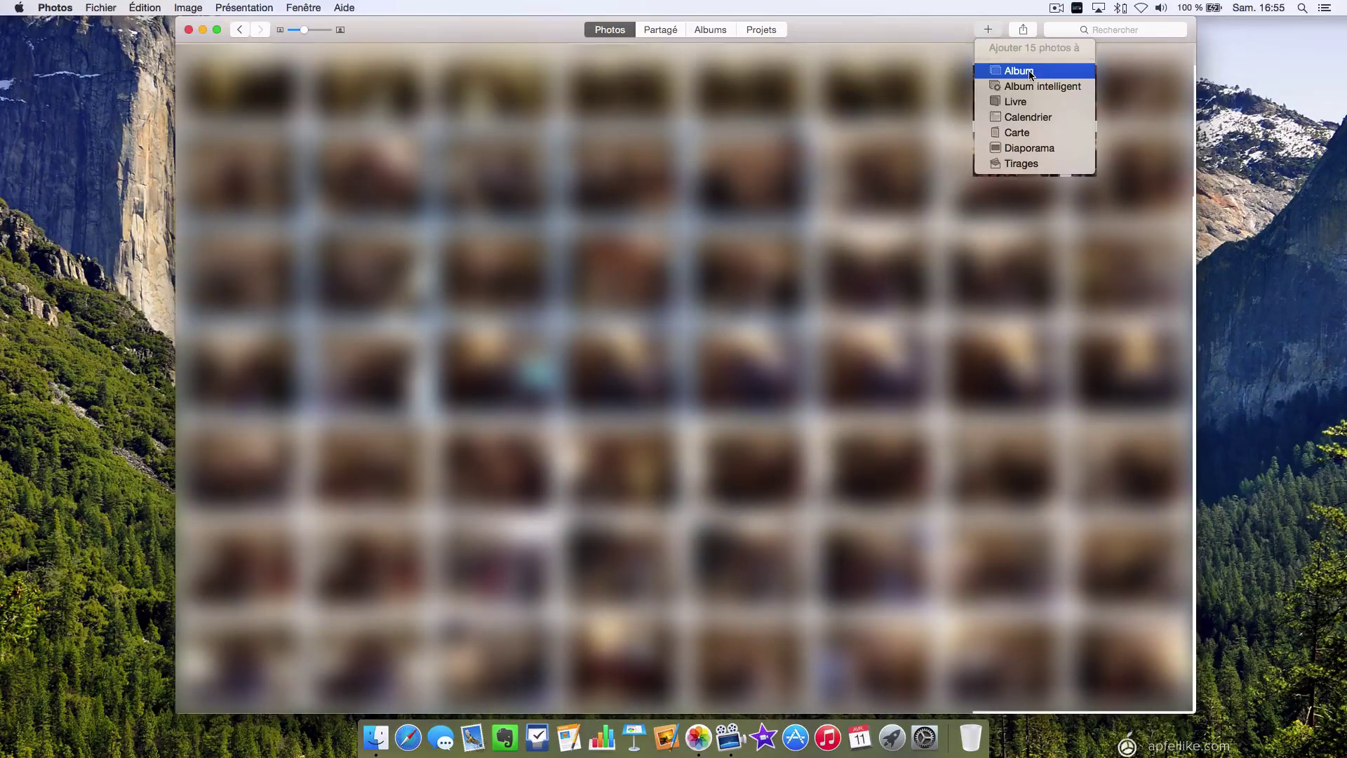
{"action": "left_click", "coordinate": [882, 26]}
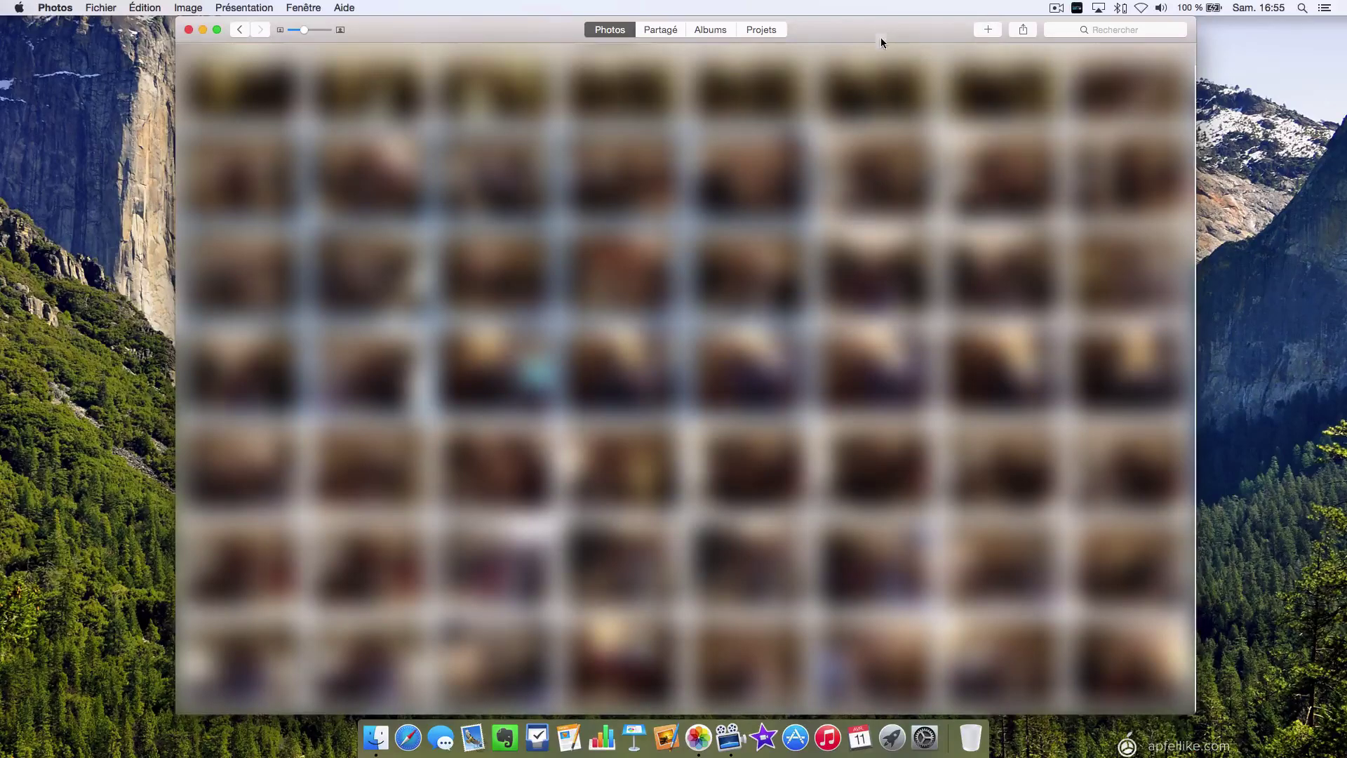
Look through the Albums, Partagé and Projets sections, including the form for creating a shared album
{"action": "left_click", "coordinate": [711, 30]}
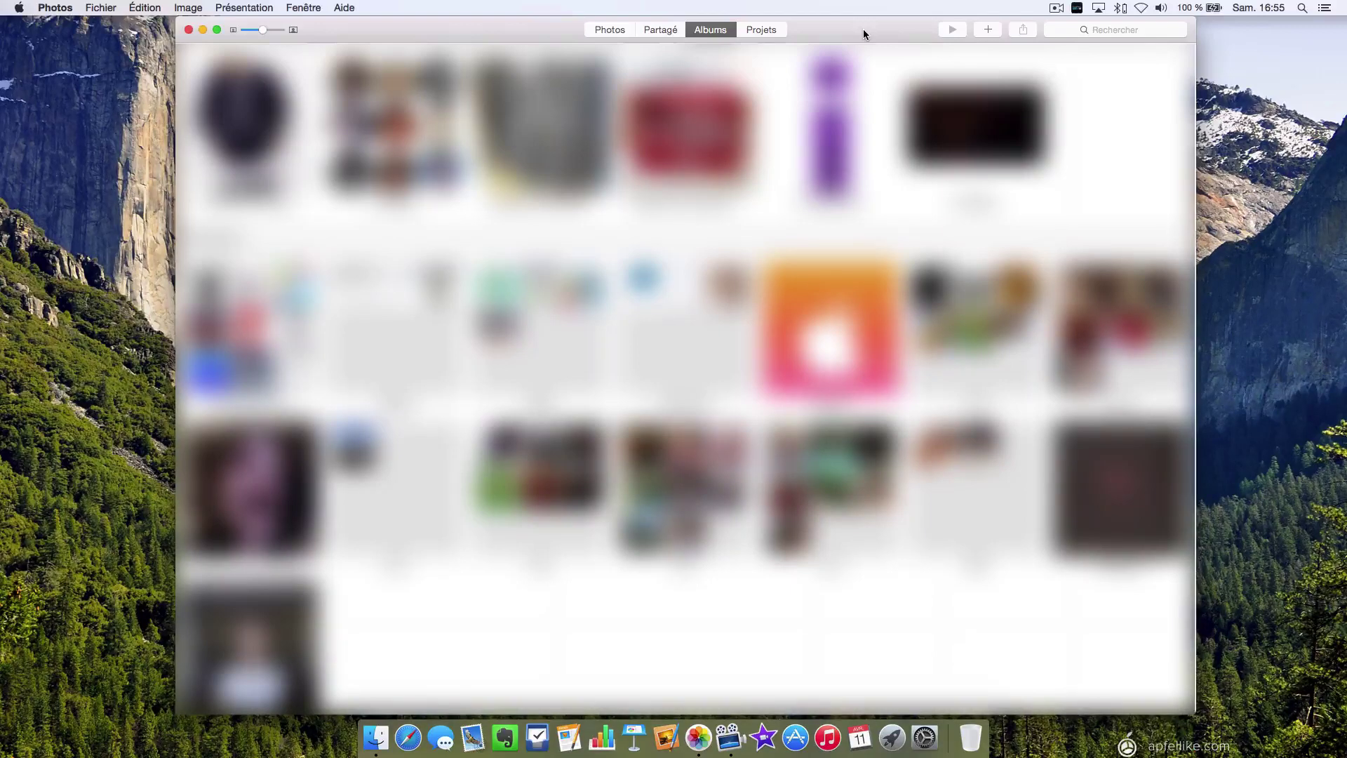
{"action": "left_click", "coordinate": [658, 31]}
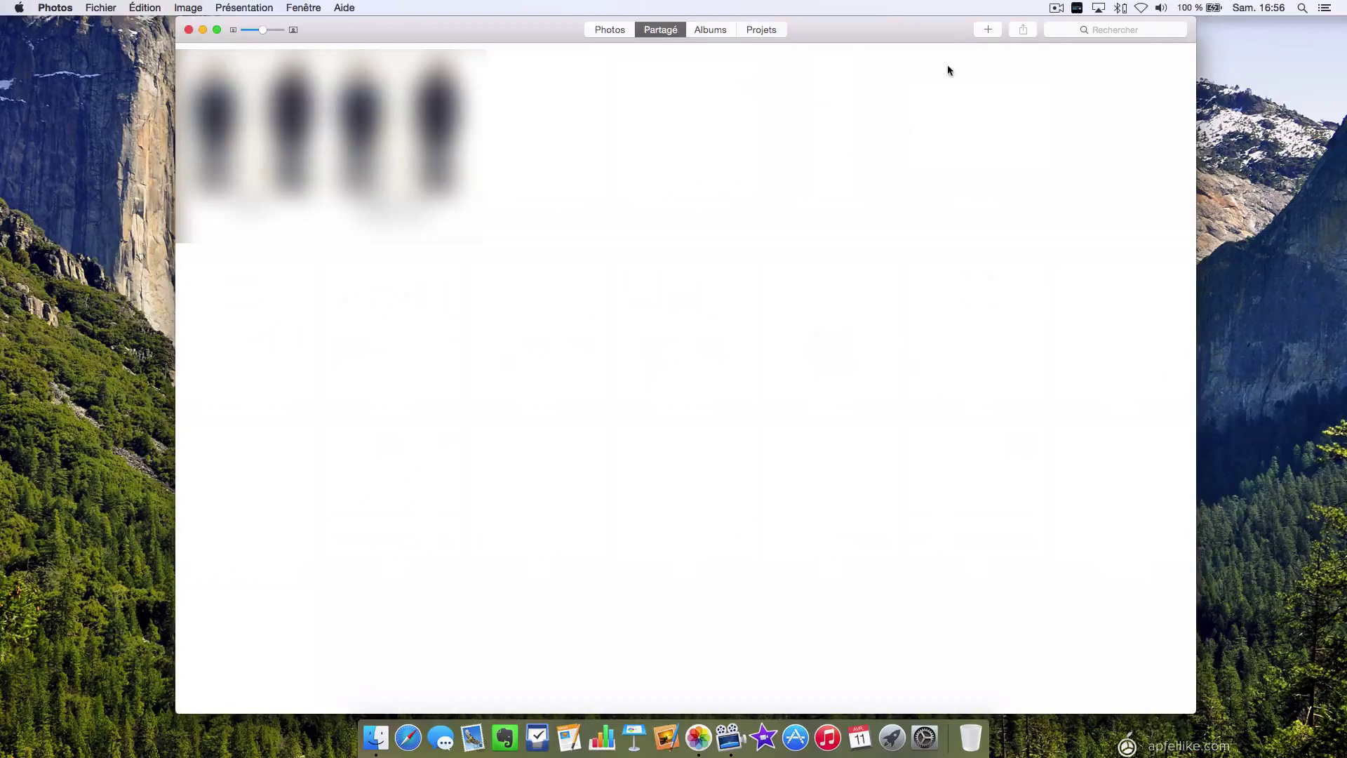
{"action": "left_click", "coordinate": [990, 29]}
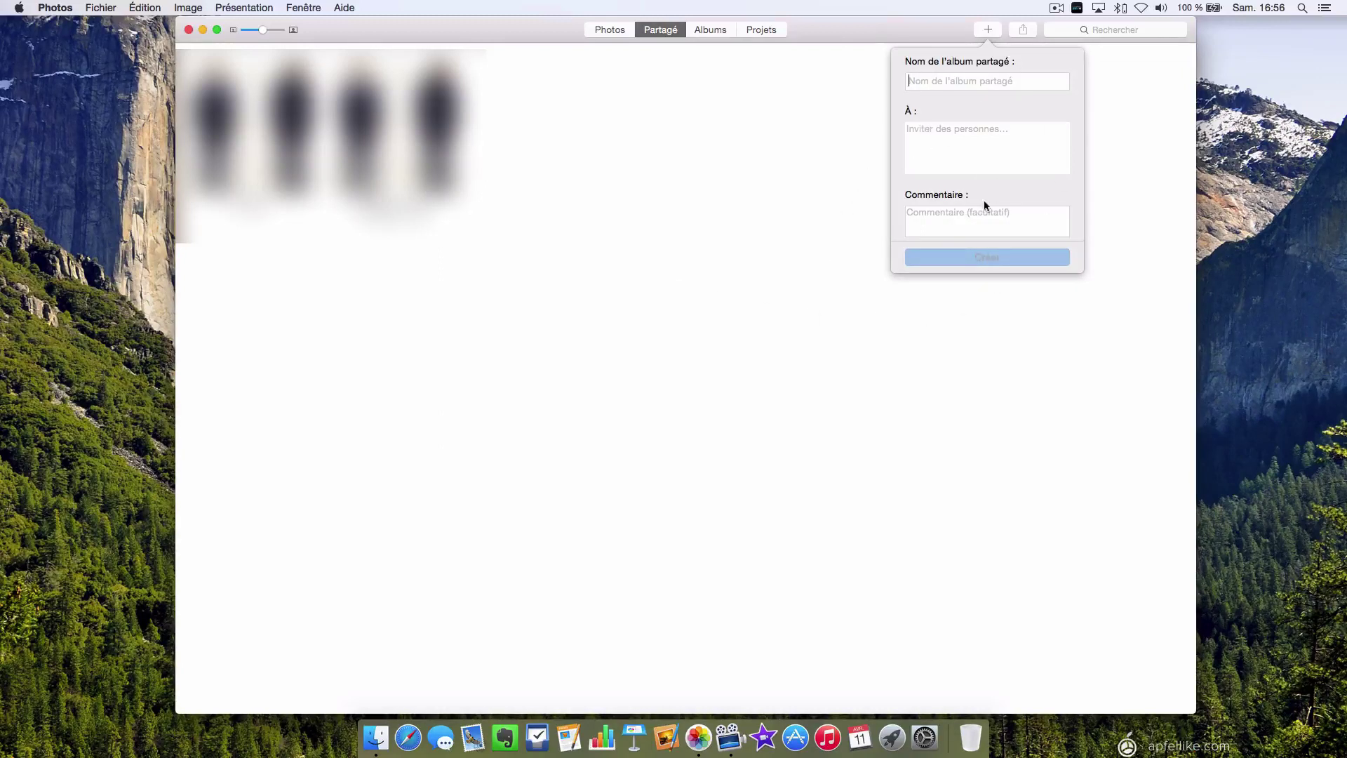
{"action": "left_click", "coordinate": [754, 153]}
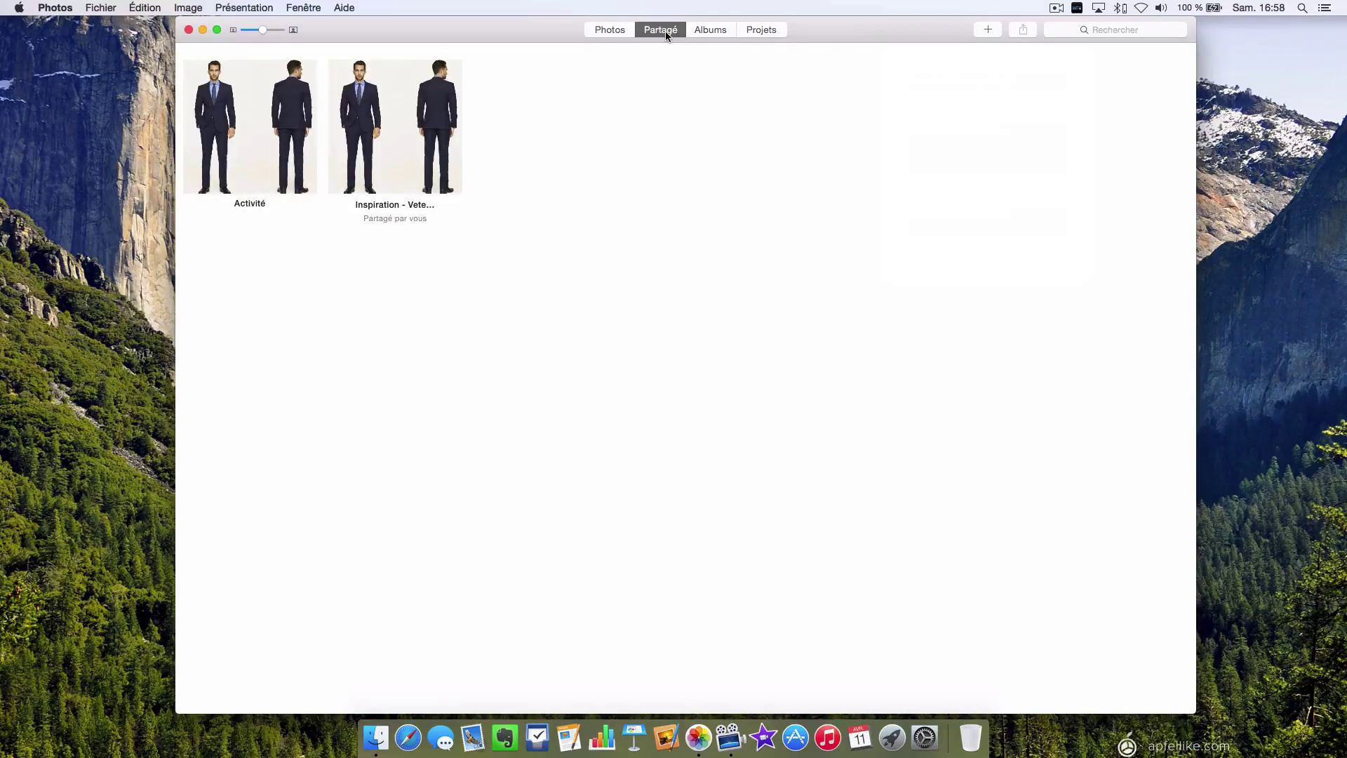
{"action": "left_click", "coordinate": [770, 32]}
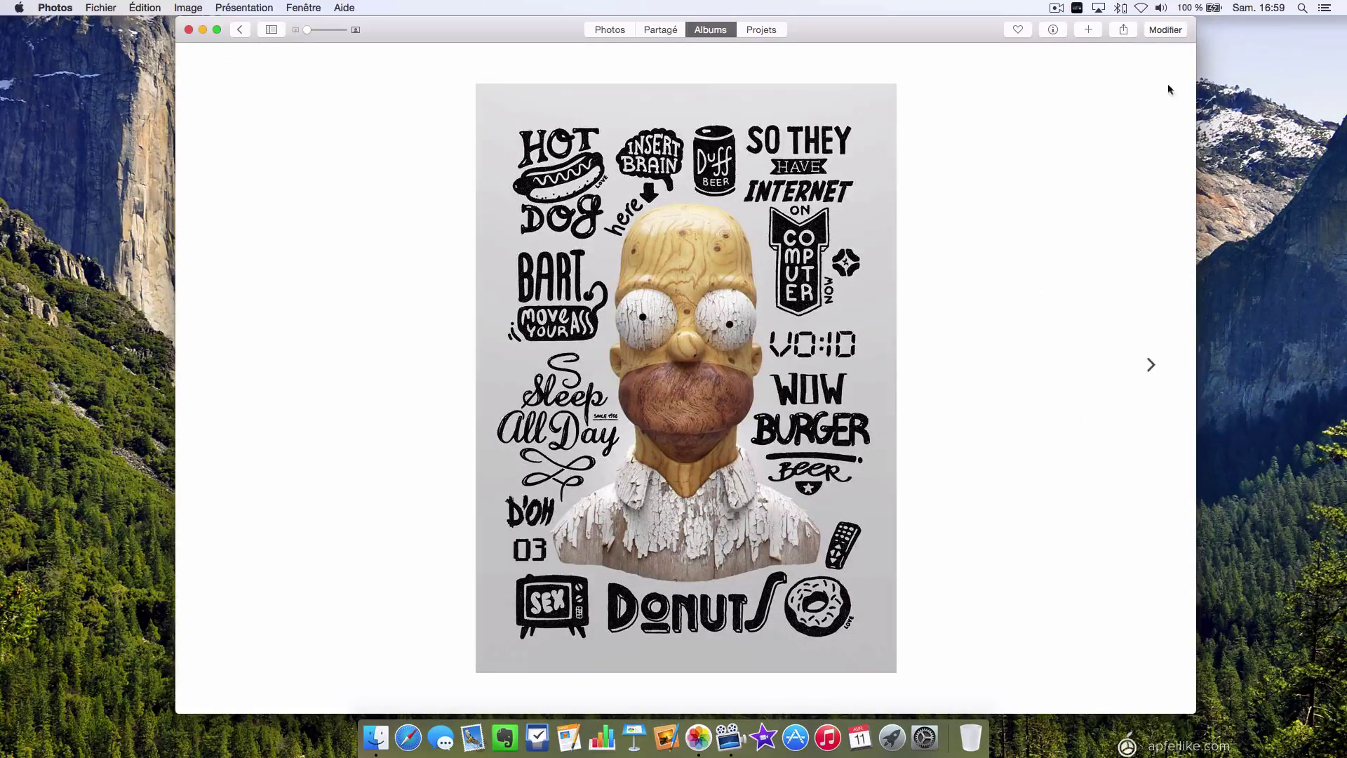
Start editing the Homer poster photo and rotate it through four quarter turns back to upright
{"action": "left_click", "coordinate": [1167, 30]}
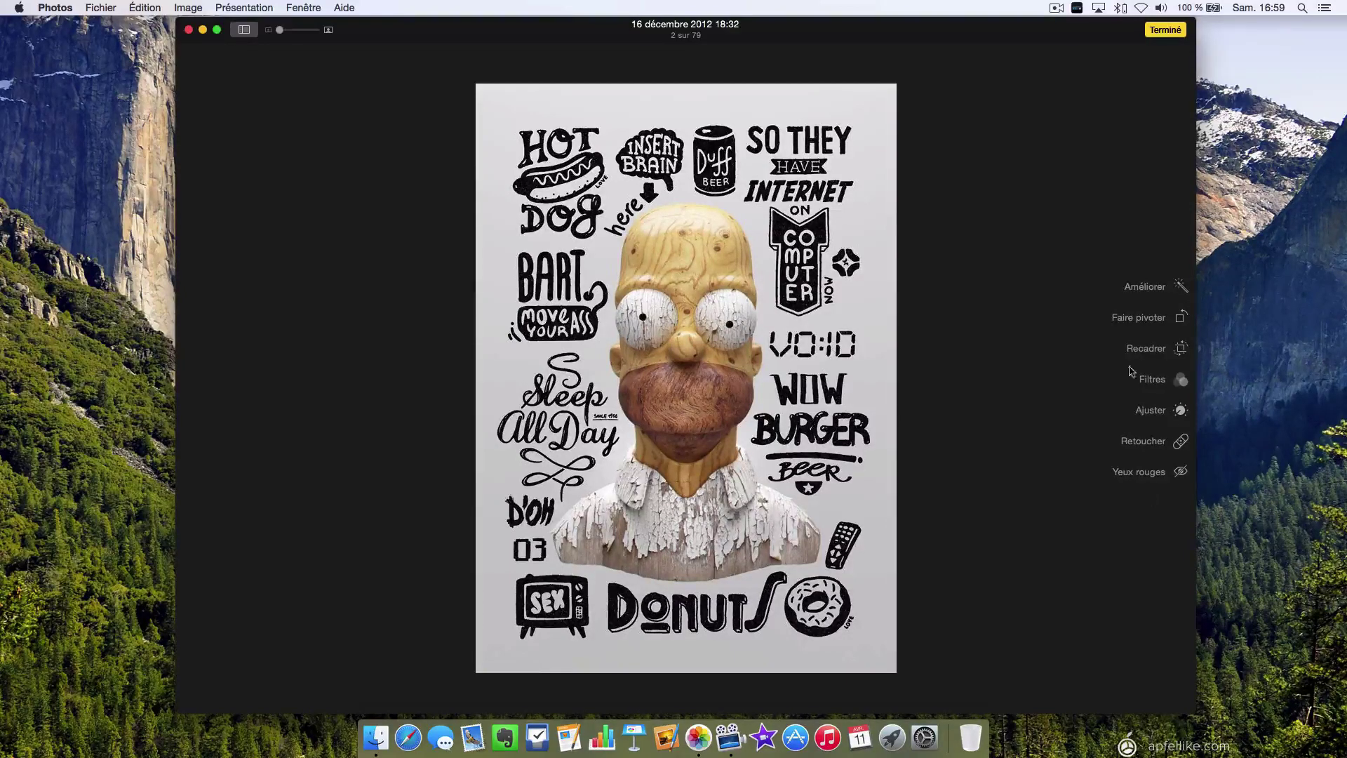
{"action": "left_click", "coordinate": [1148, 321]}
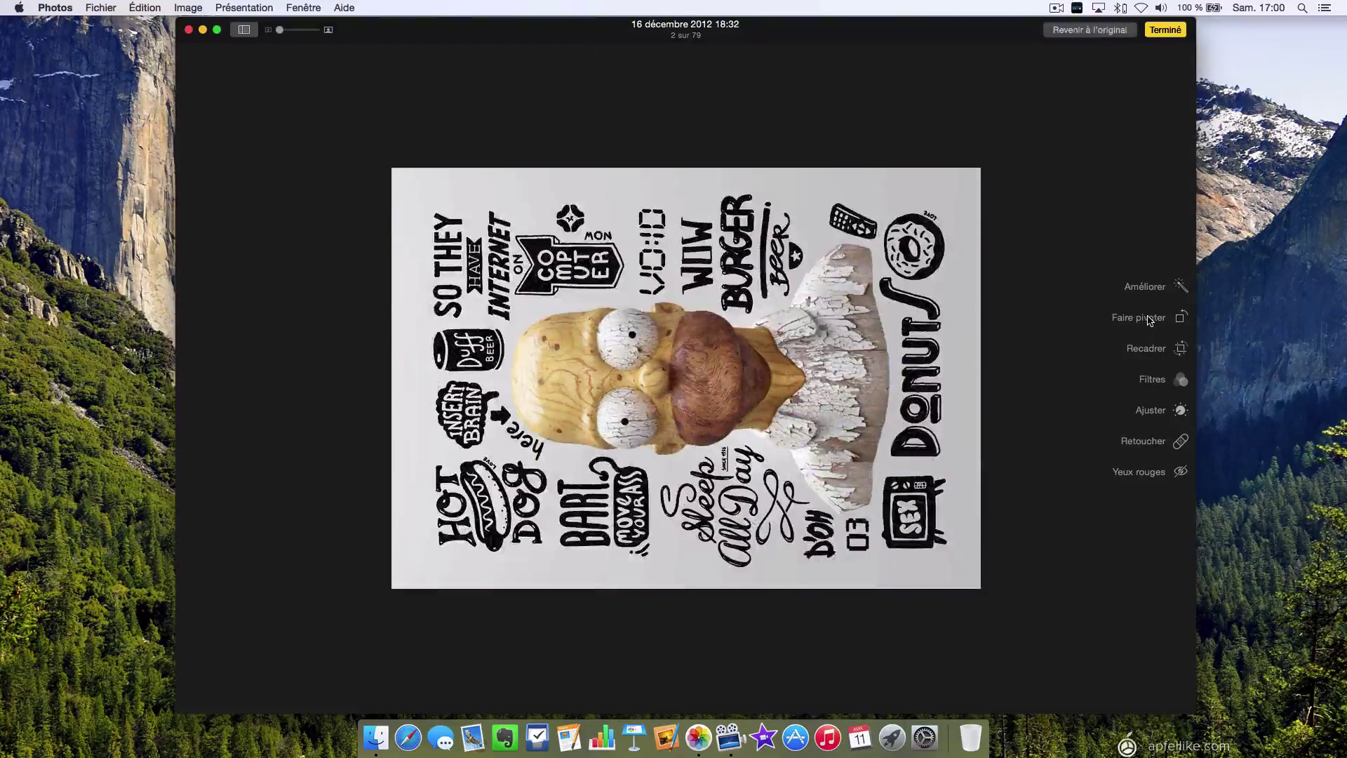
{"action": "left_click", "coordinate": [1148, 321]}
{"action": "left_click", "coordinate": [1149, 322]}
{"action": "left_click", "coordinate": [1150, 323]}
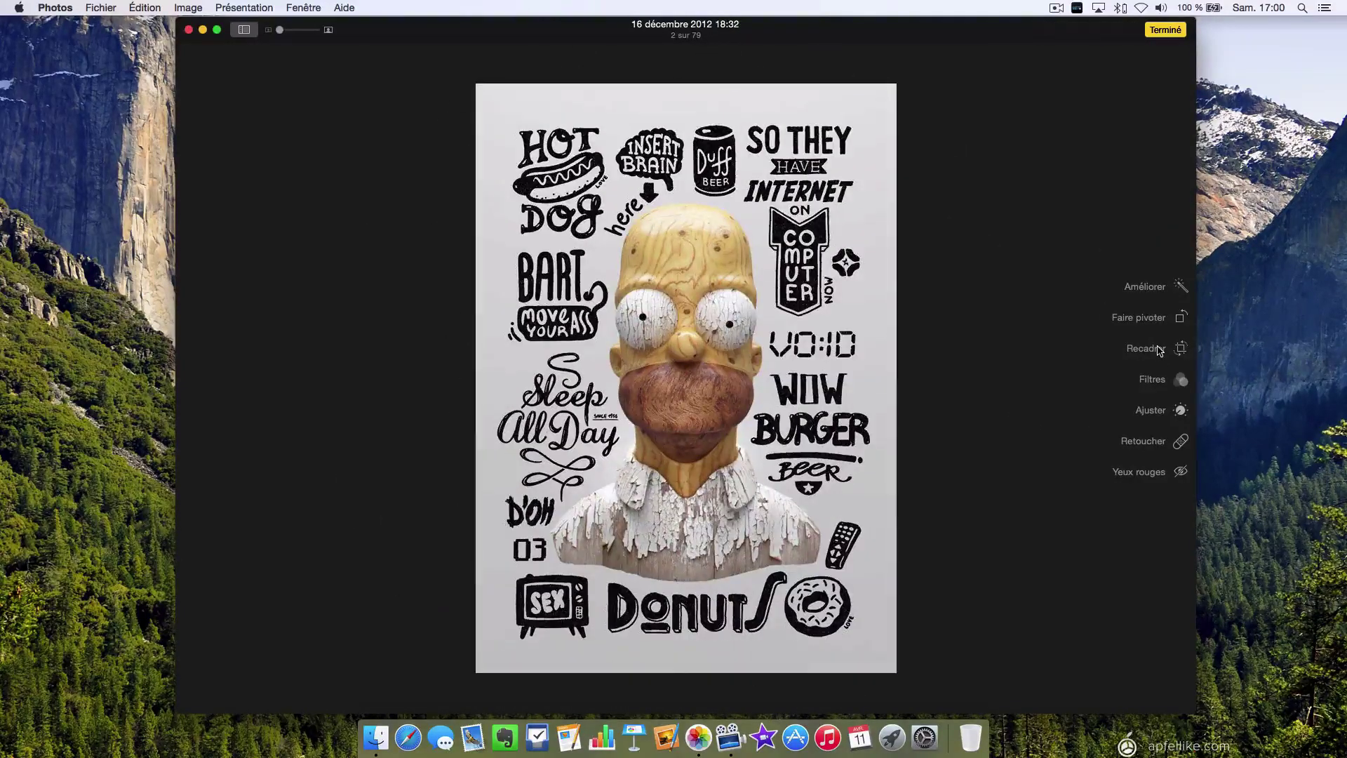
Crop strips off the top and bottom of the Homer photo and tilt it slightly with the straightening dial
{"action": "left_click", "coordinate": [1159, 351]}
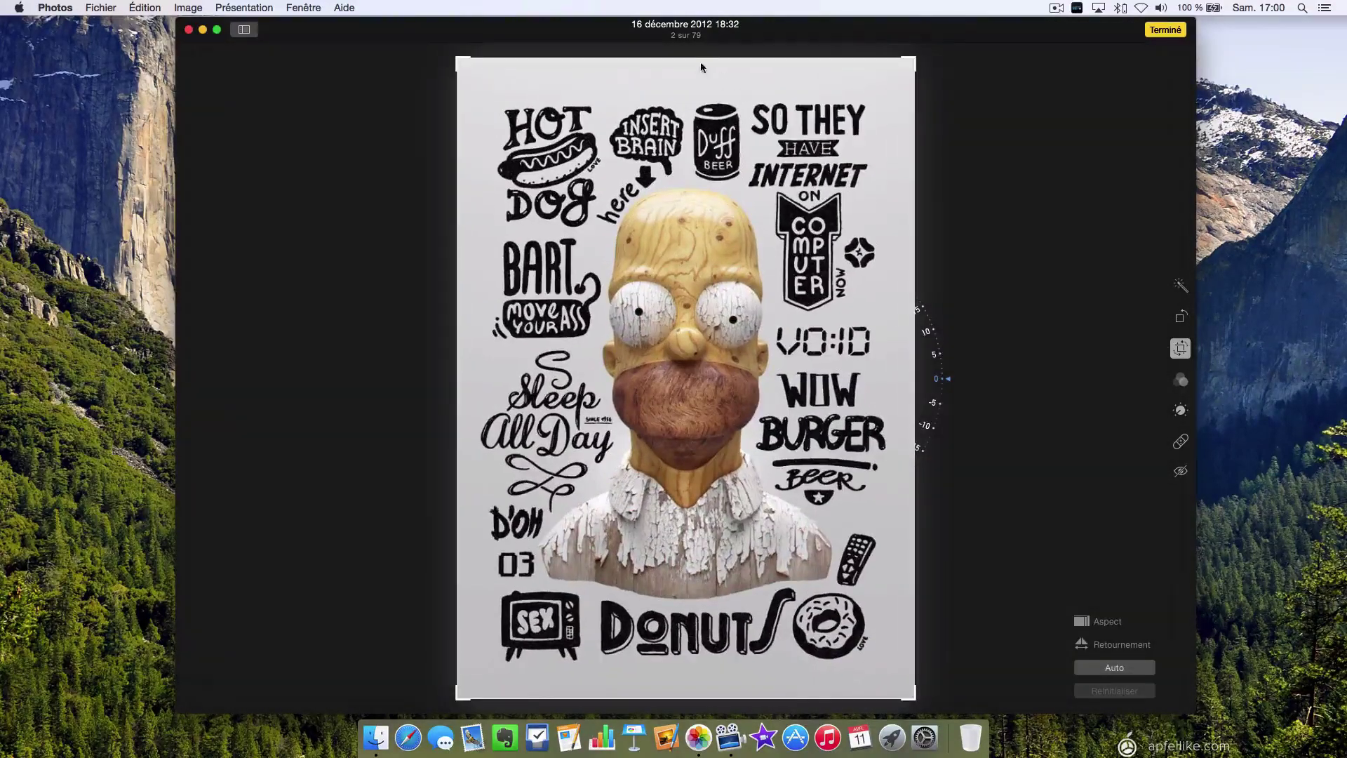
{"action": "left_click_drag", "start_coordinate": [700, 60], "coordinate": [697, 142]}
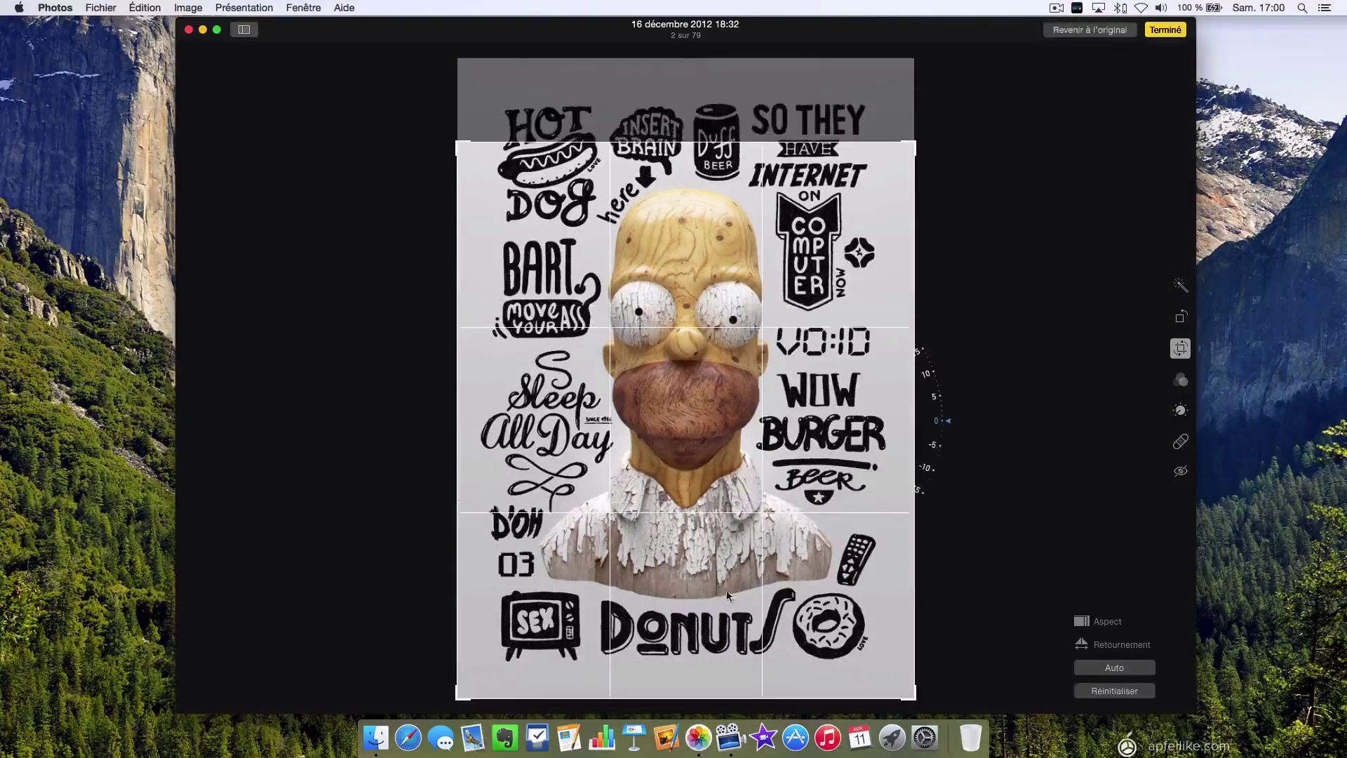
{"action": "left_click_drag", "start_coordinate": [724, 698], "coordinate": [724, 586]}
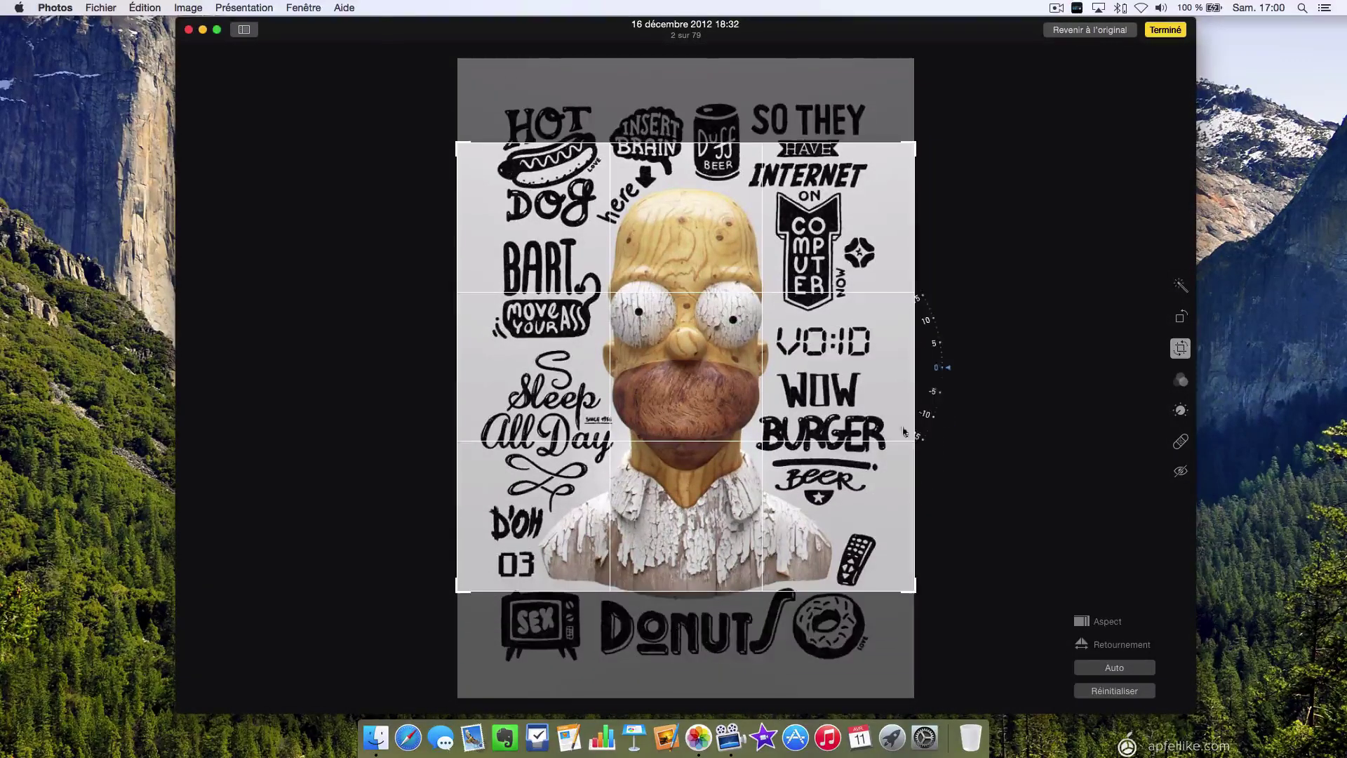
{"action": "left_click_drag", "start_coordinate": [945, 370], "coordinate": [941, 415]}
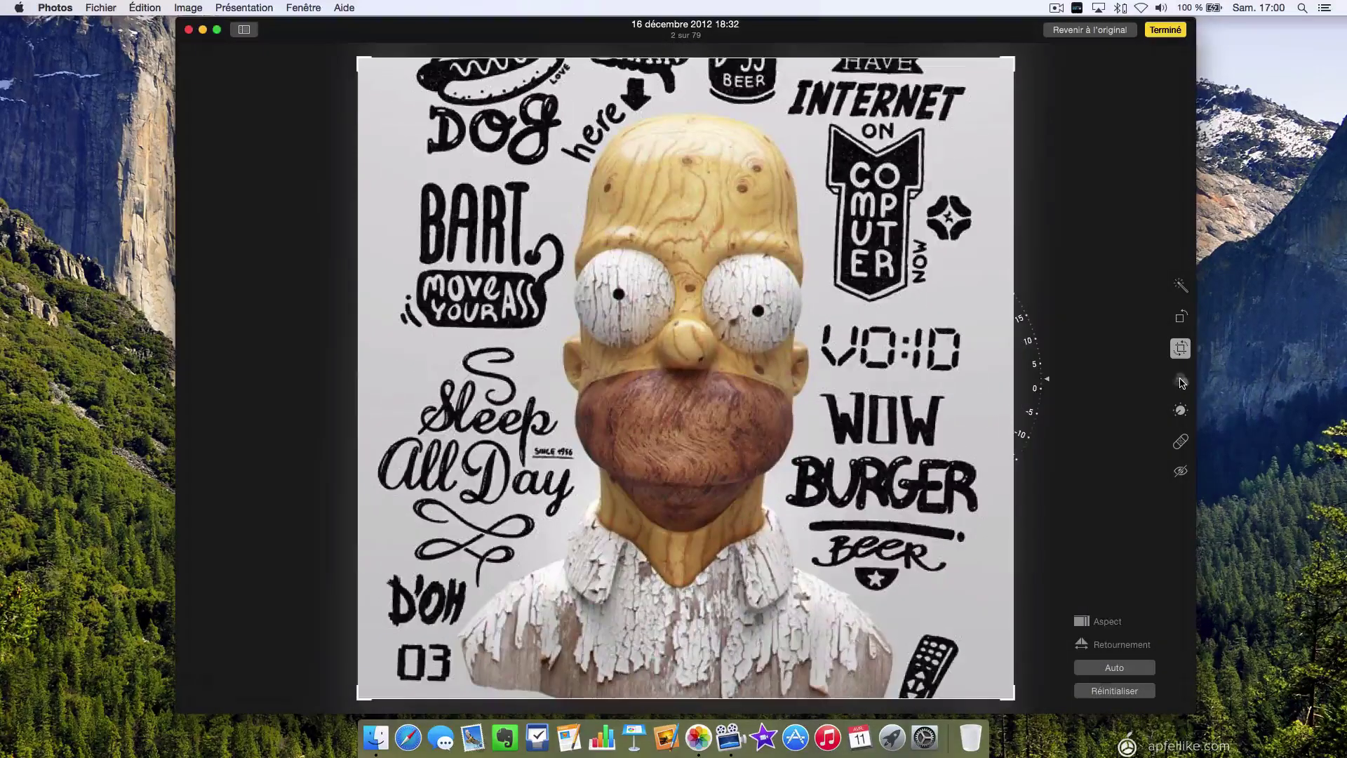
Try the Chrome filter on the photo and replace it with the Instantané filter
{"action": "left_click", "coordinate": [1181, 381]}
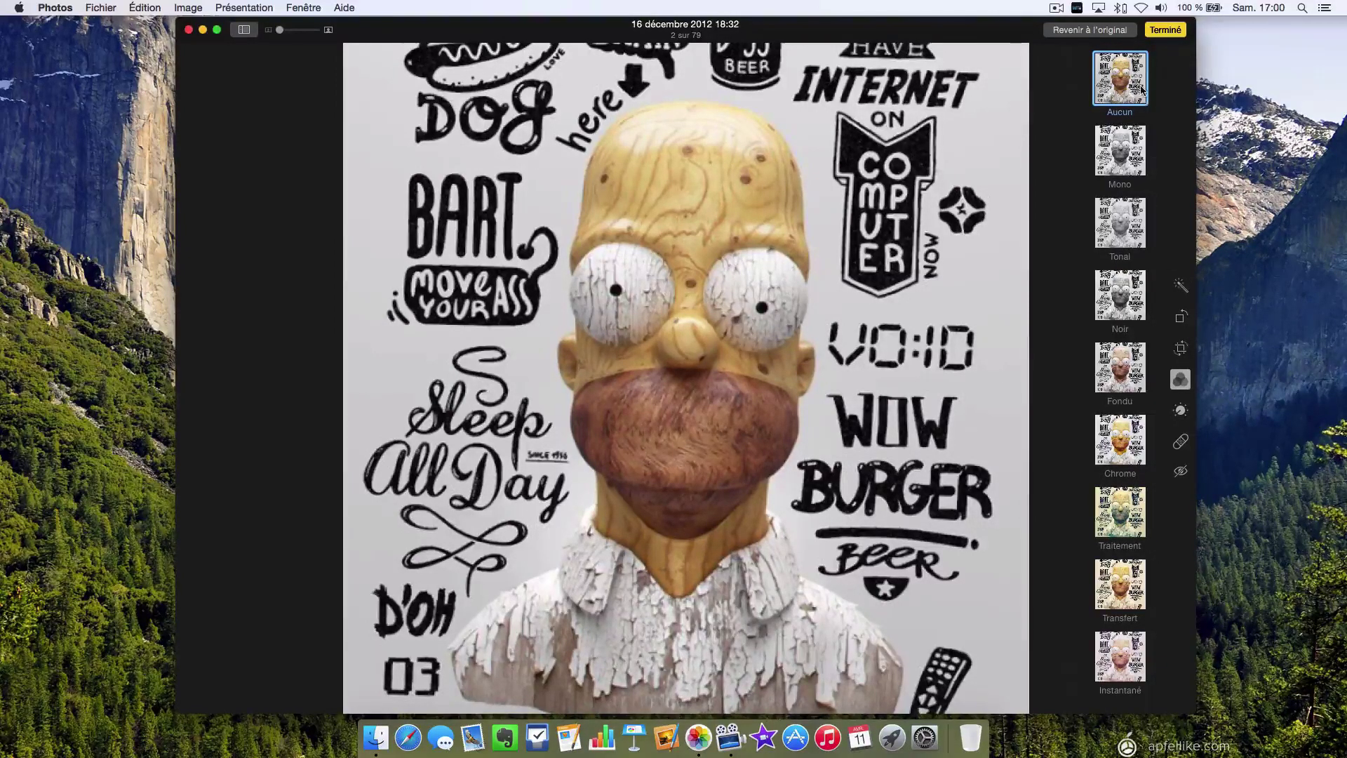
{"action": "left_click", "coordinate": [1108, 439]}
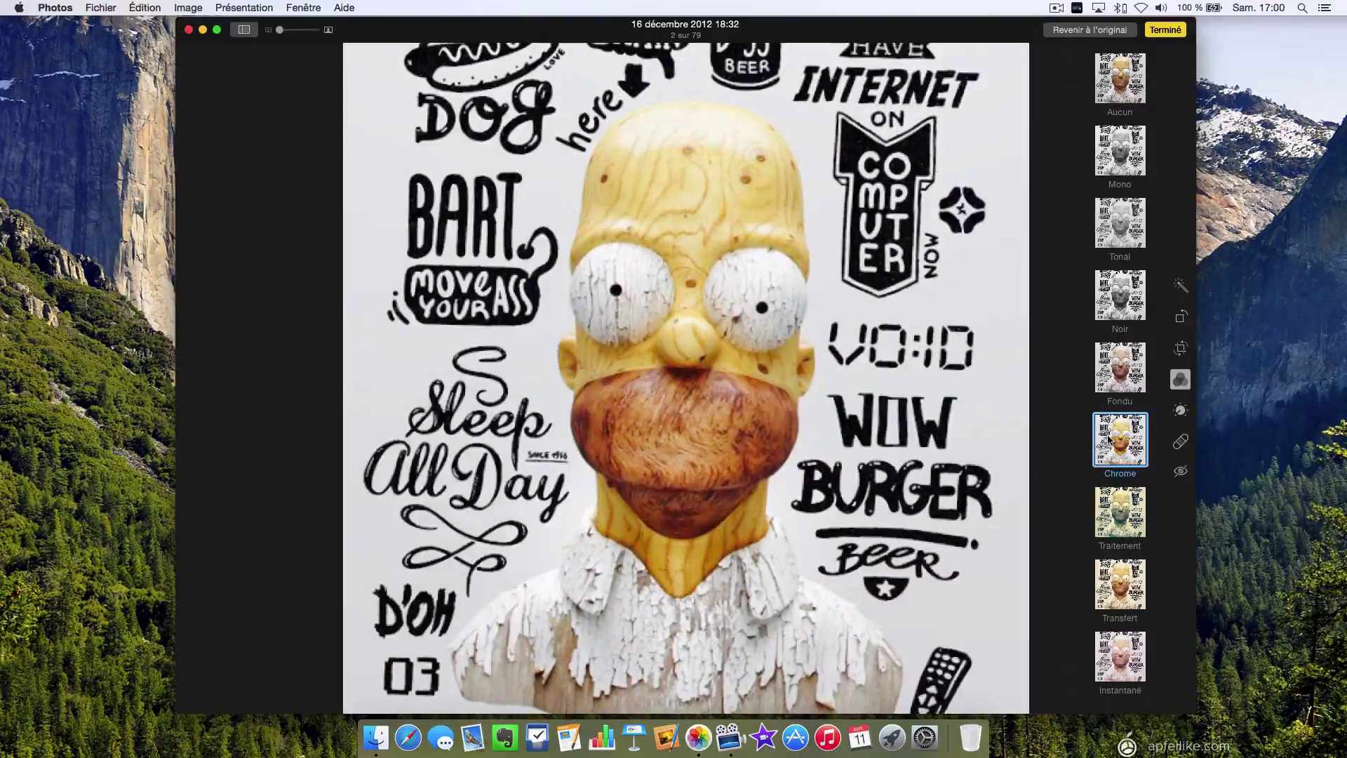
{"action": "left_click", "coordinate": [1119, 656]}
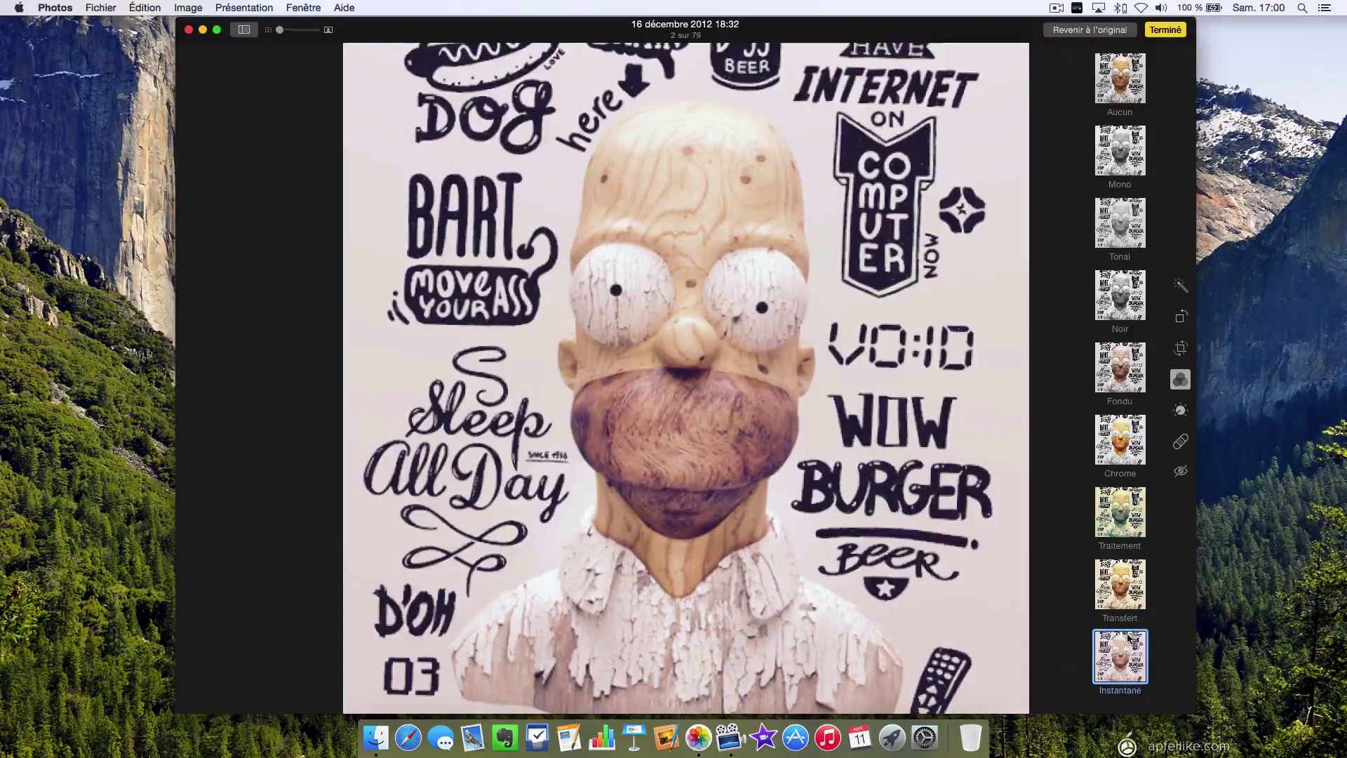
Show the photo's adjustments and collapse the detailed settings of Clarté, Couleur and Noir et blanc
{"action": "left_click", "coordinate": [1181, 409]}
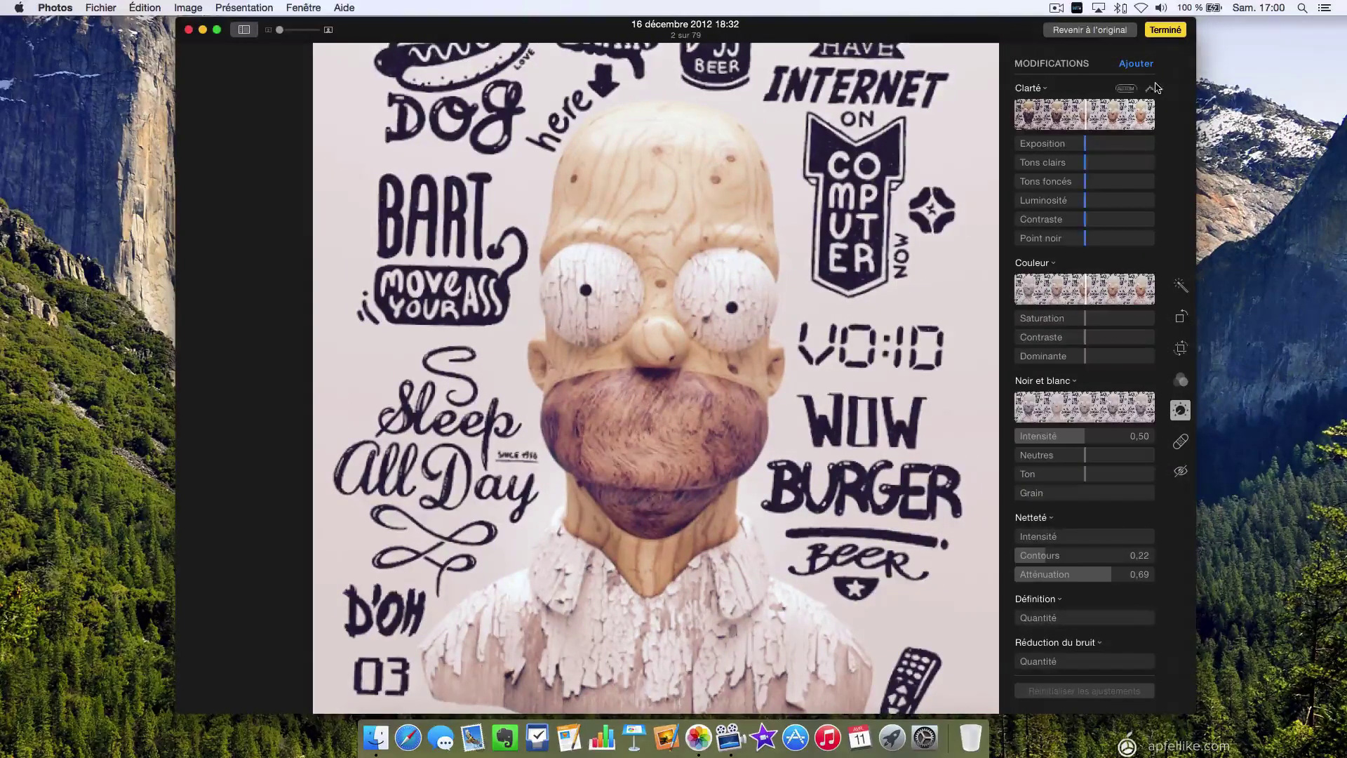
{"action": "left_click", "coordinate": [1149, 89]}
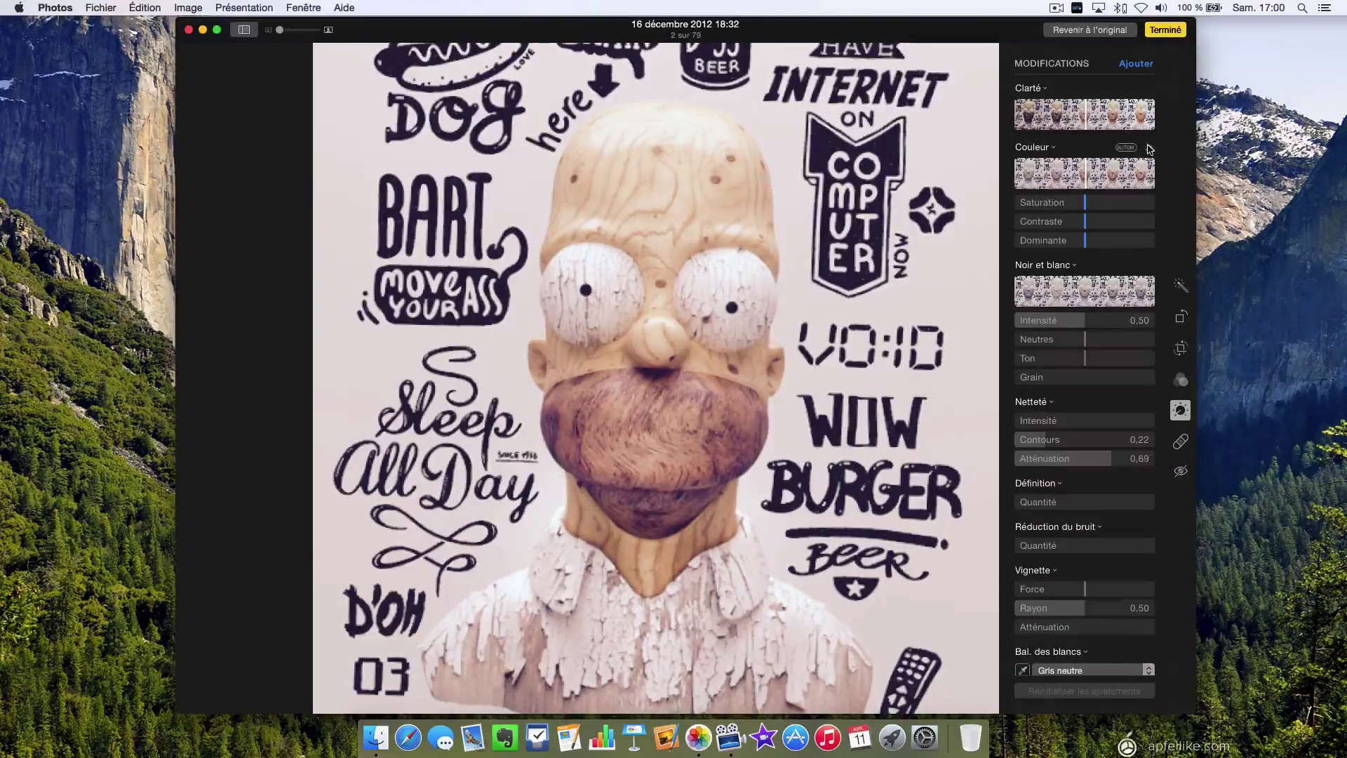
{"action": "left_click", "coordinate": [1149, 148]}
{"action": "left_click", "coordinate": [1150, 206]}
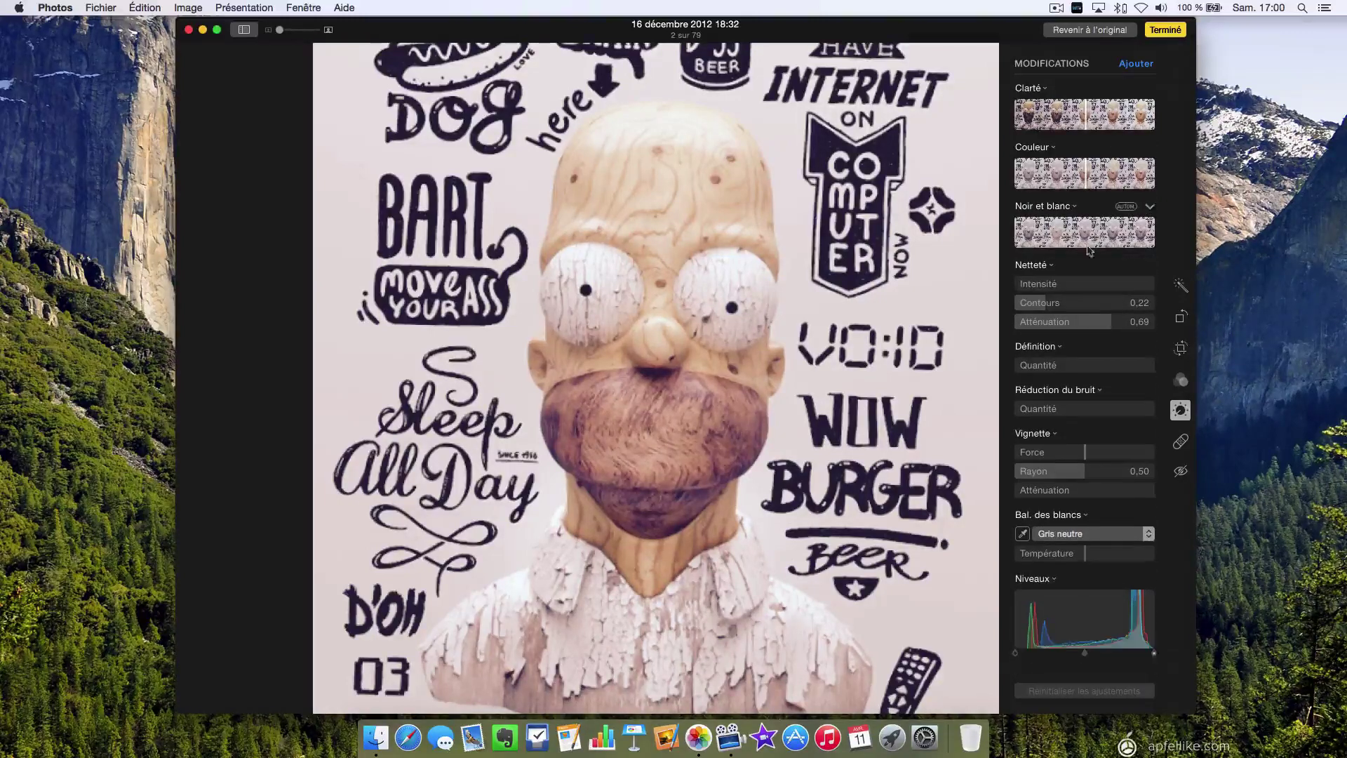
Set the Clarté adjustments to Exposition 0.21, Tons clairs 0.25, Tons foncés -0.19 and Luminosité 0.15, and expand the Couleur settings
{"action": "scroll", "coordinate": [1087, 267], "scroll_direction": "up", "scroll_amount": 1}
{"action": "mouse_move", "coordinate": [1088, 116]}
{"action": "left_mouse_down"}
{"action": "mouse_move", "coordinate": [1053, 116]}
{"action": "mouse_move", "coordinate": [1121, 115]}
{"action": "mouse_move", "coordinate": [1046, 116]}
{"action": "mouse_move", "coordinate": [1122, 117]}
{"action": "mouse_move", "coordinate": [1089, 116]}
{"action": "left_mouse_up"}
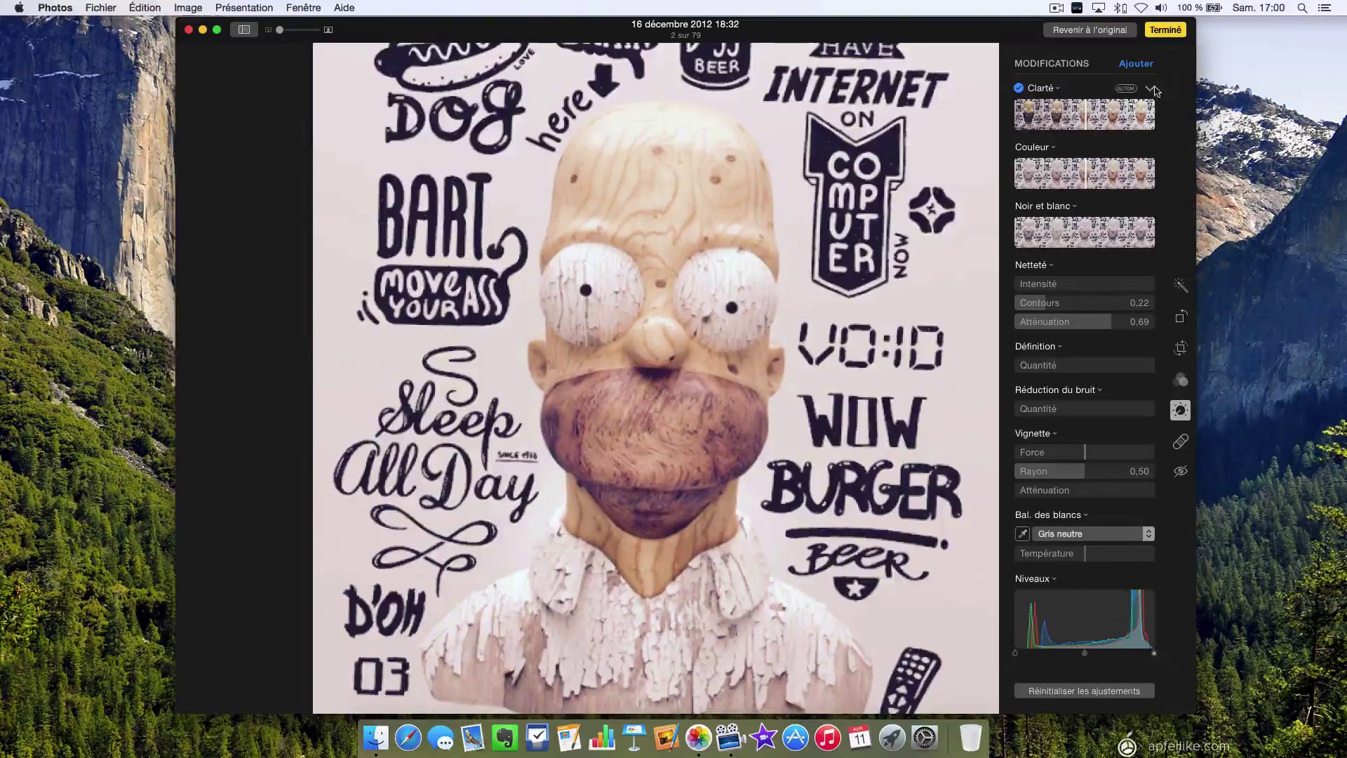
{"action": "left_click", "coordinate": [1150, 89]}
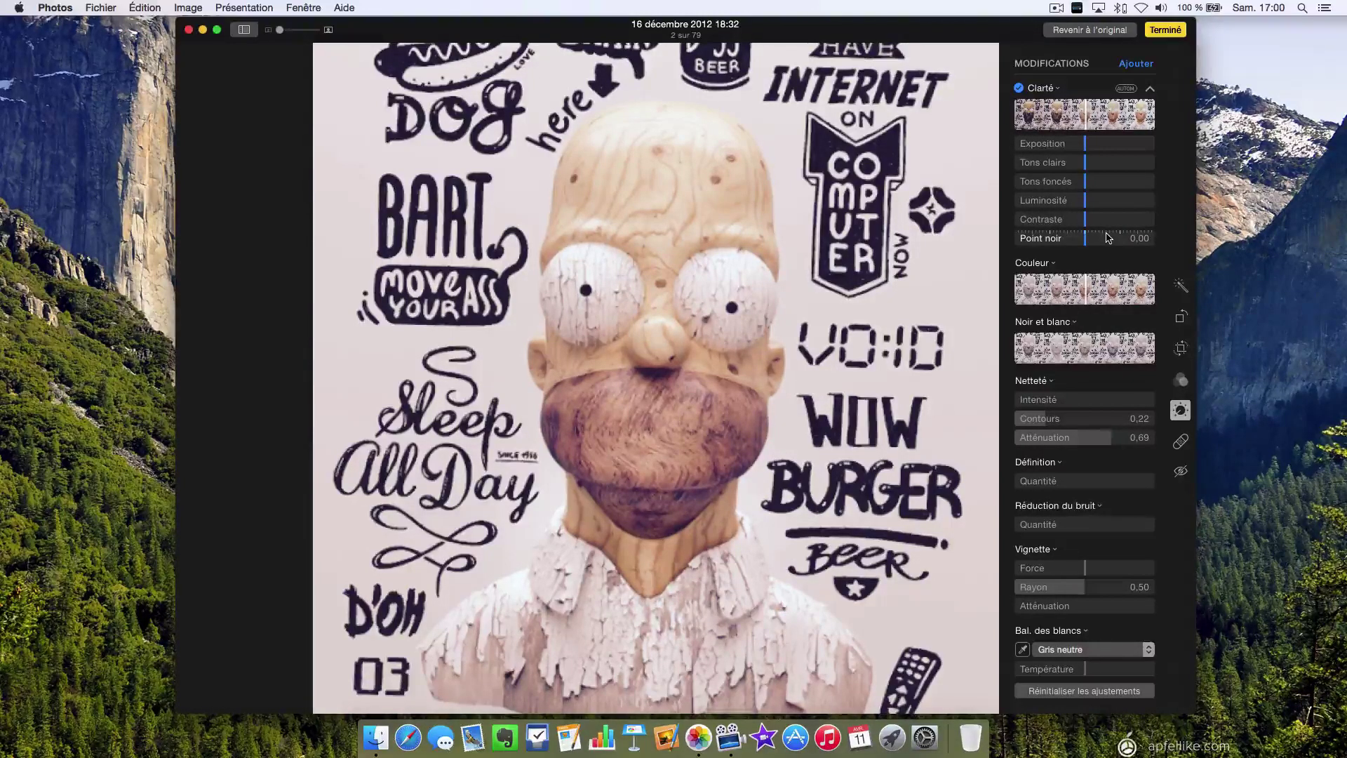
{"action": "left_click_drag", "start_coordinate": [1088, 143], "coordinate": [1098, 200]}
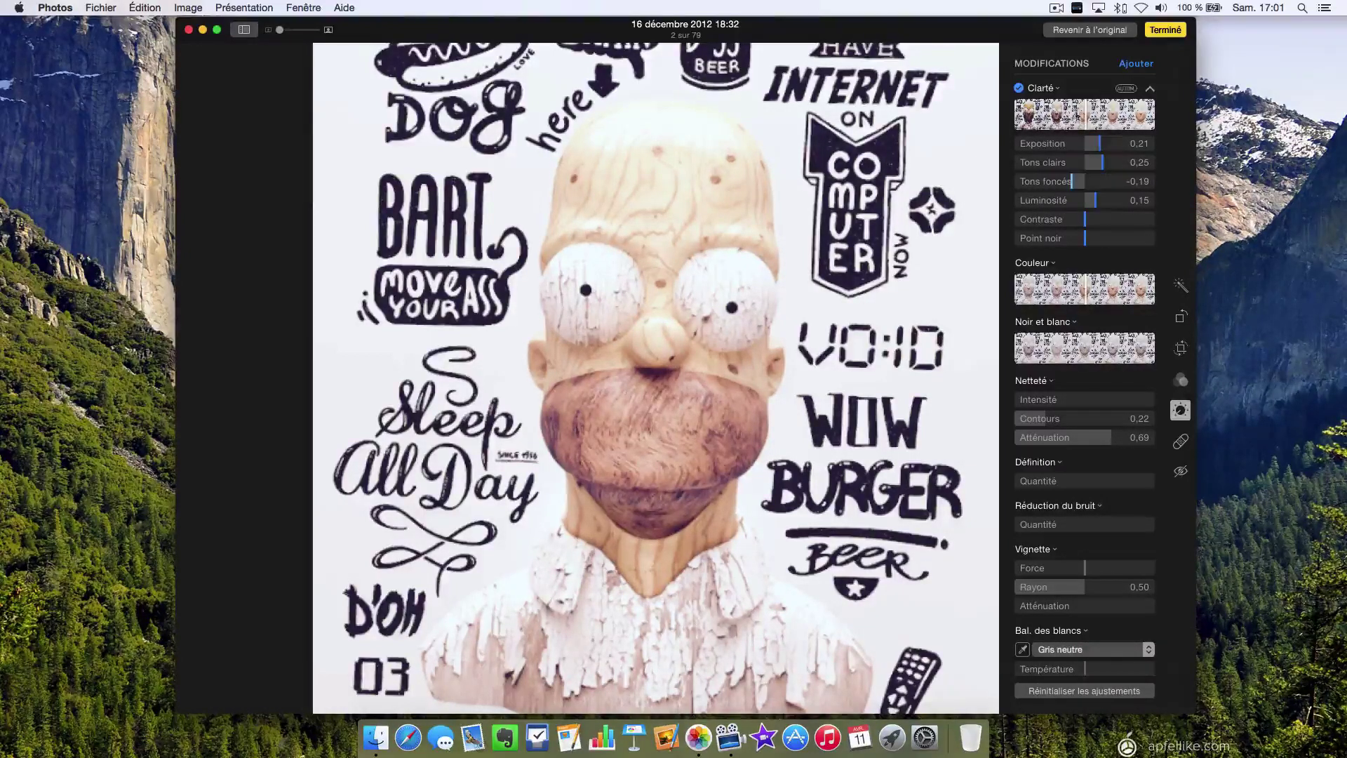
{"action": "left_click", "coordinate": [1150, 263]}
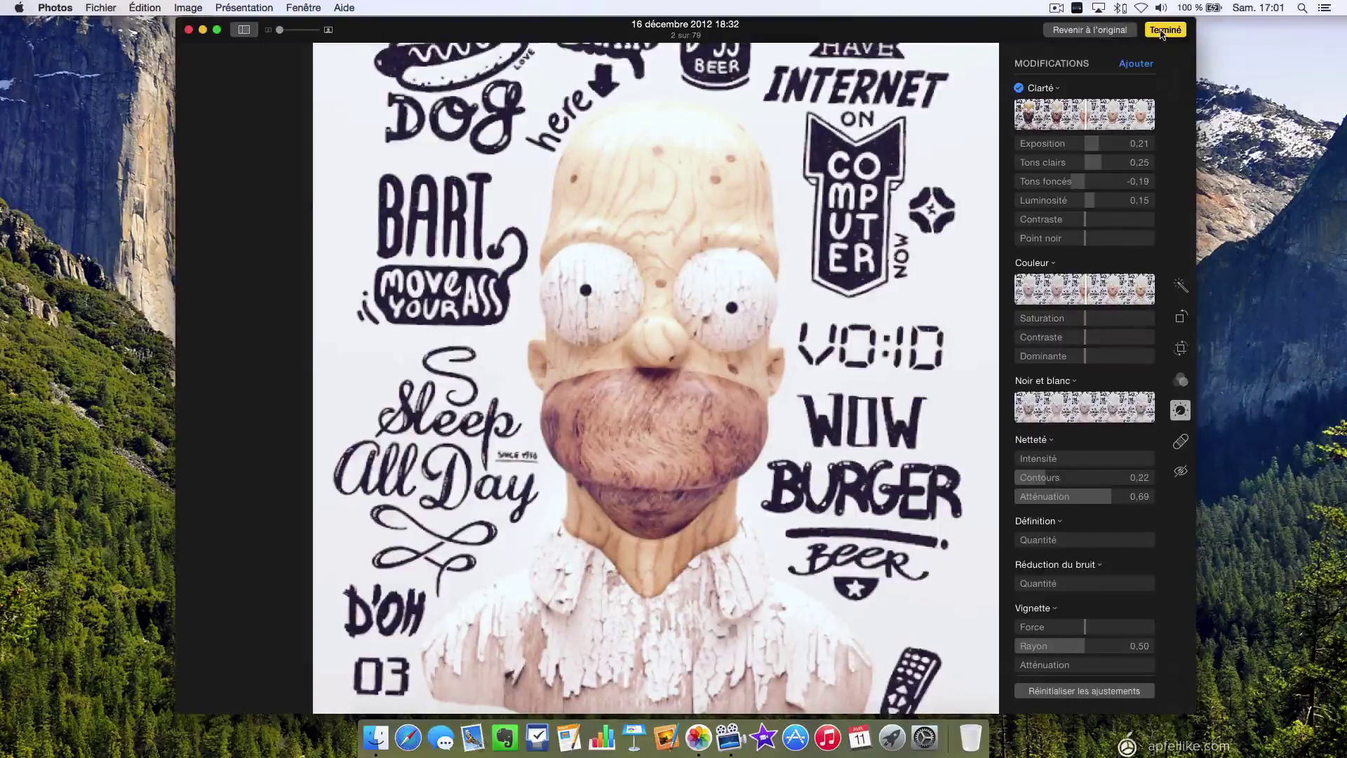
Revert the photo to its original version and finish editing
{"action": "left_click", "coordinate": [1098, 30]}
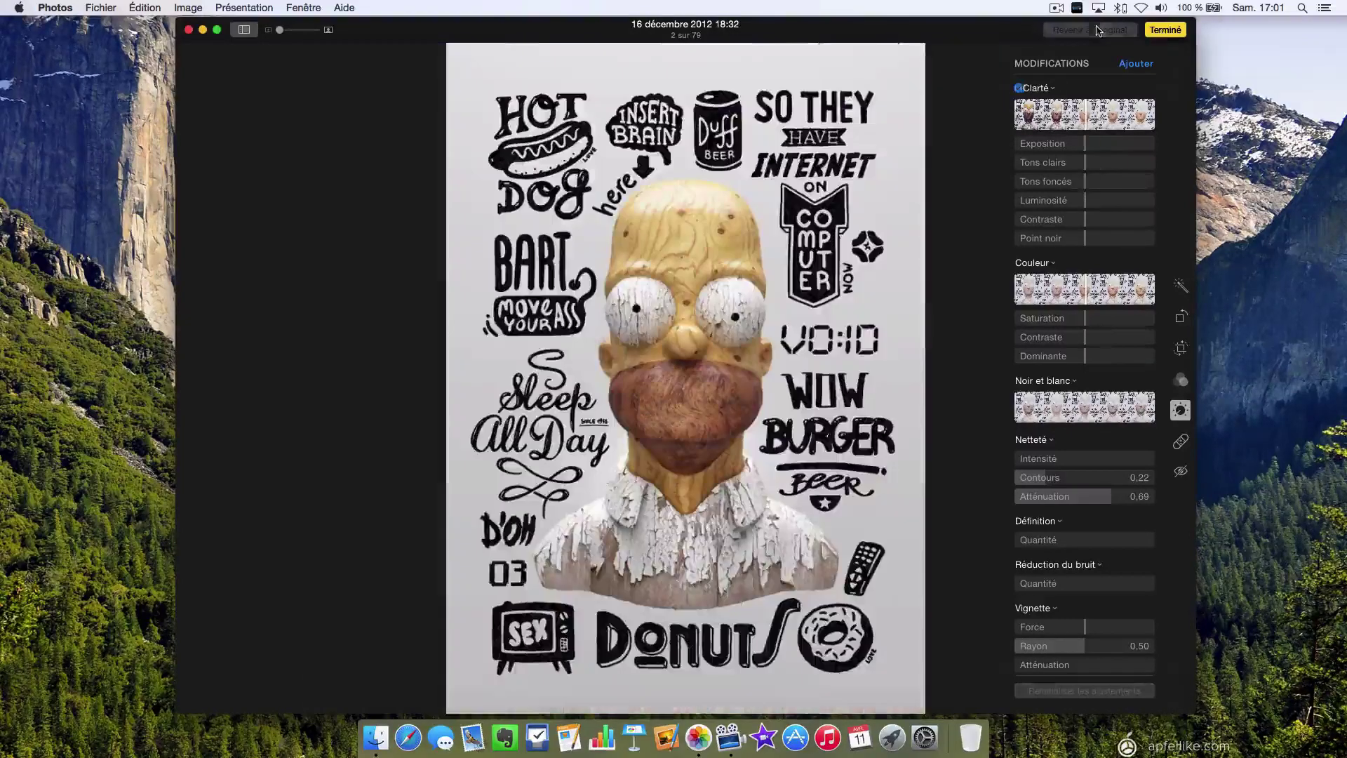
{"action": "left_click", "coordinate": [1163, 31]}
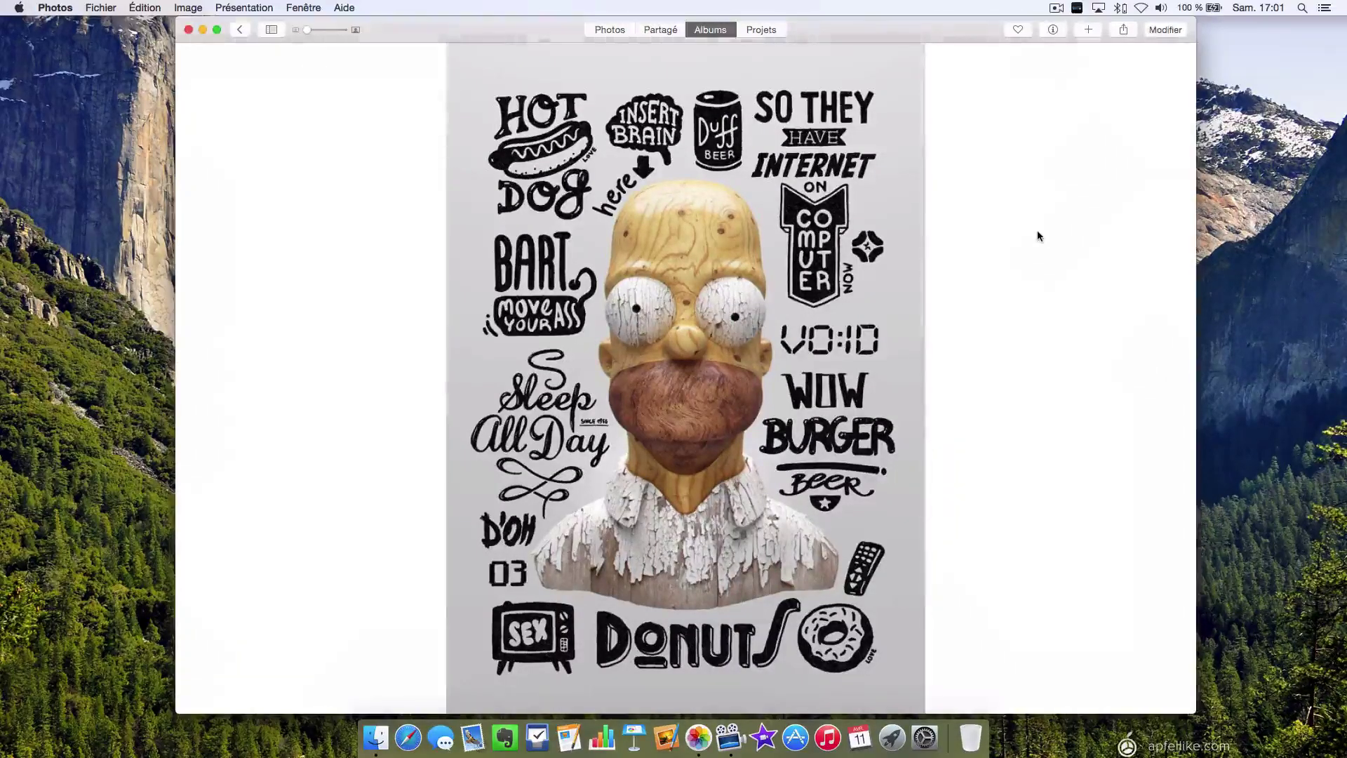